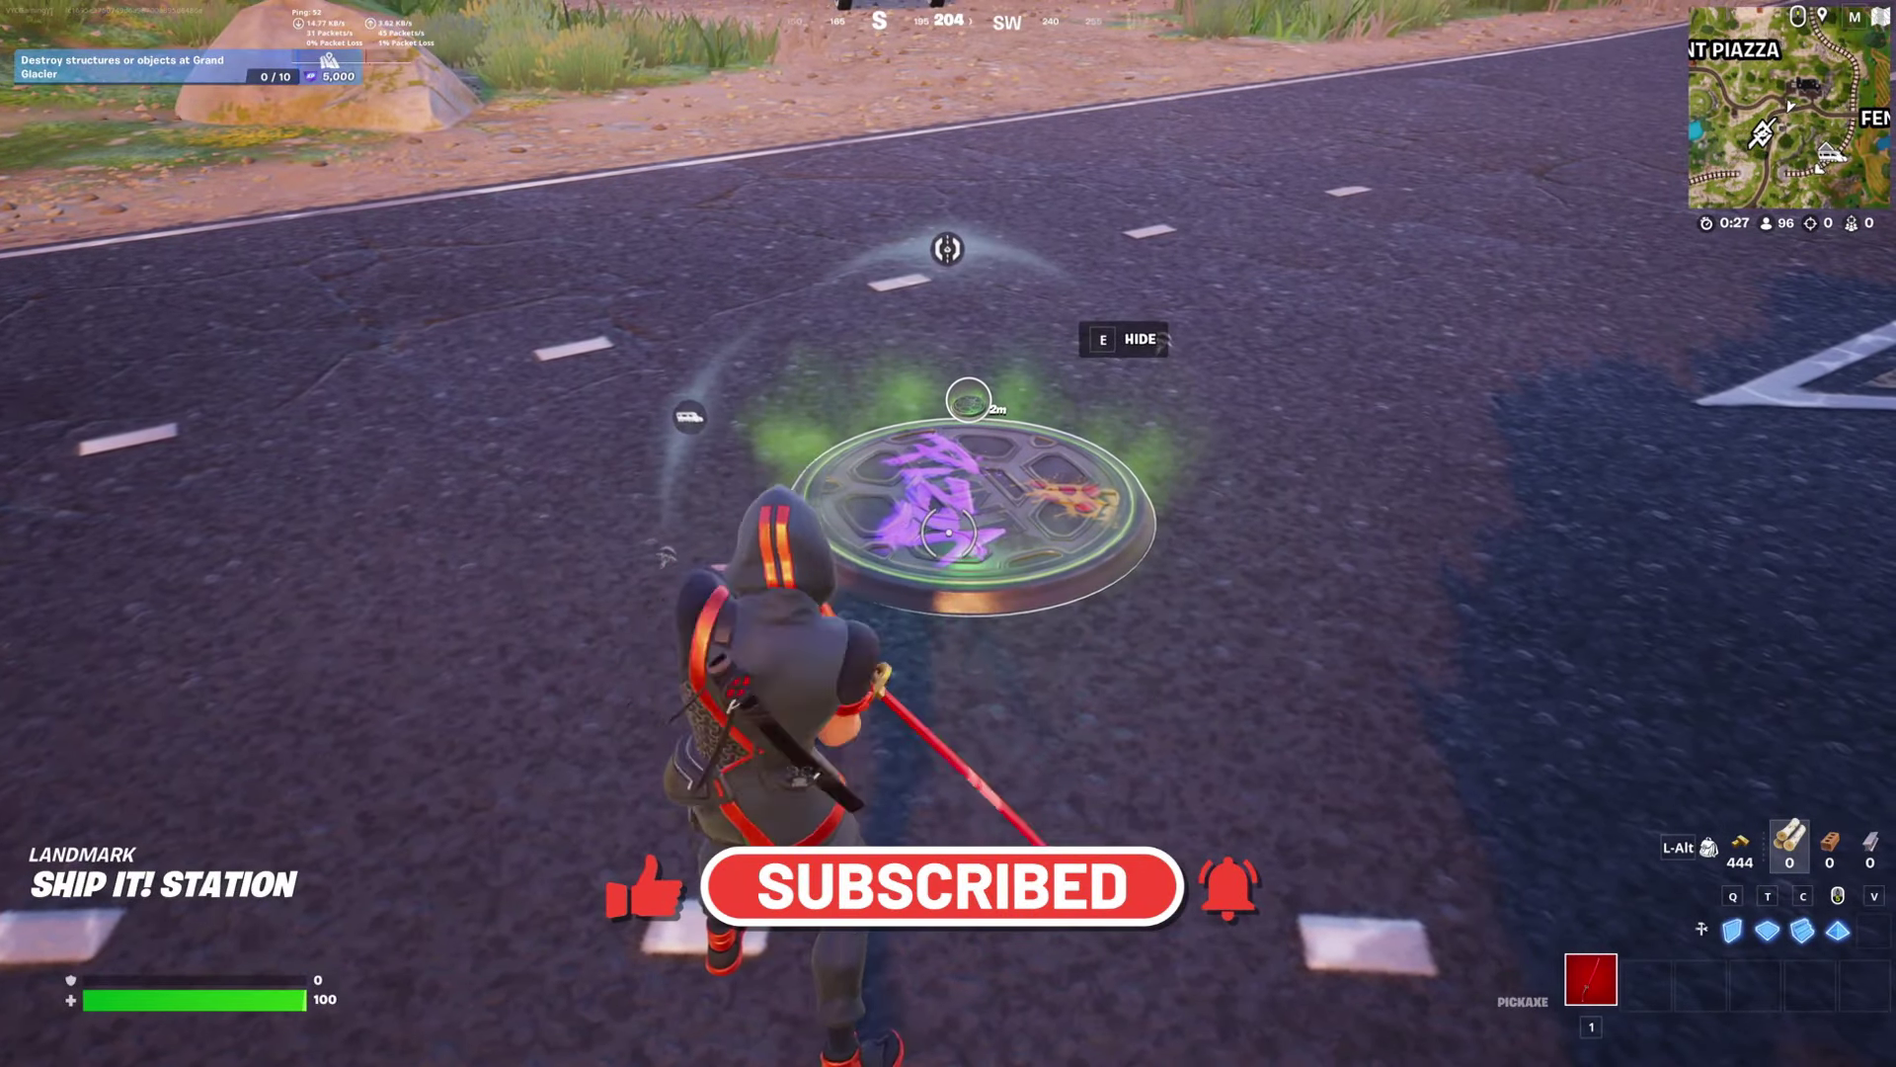
- Swing the pickaxe and run across the road to the glowing manhole near Ship It! Station
click(949, 533)
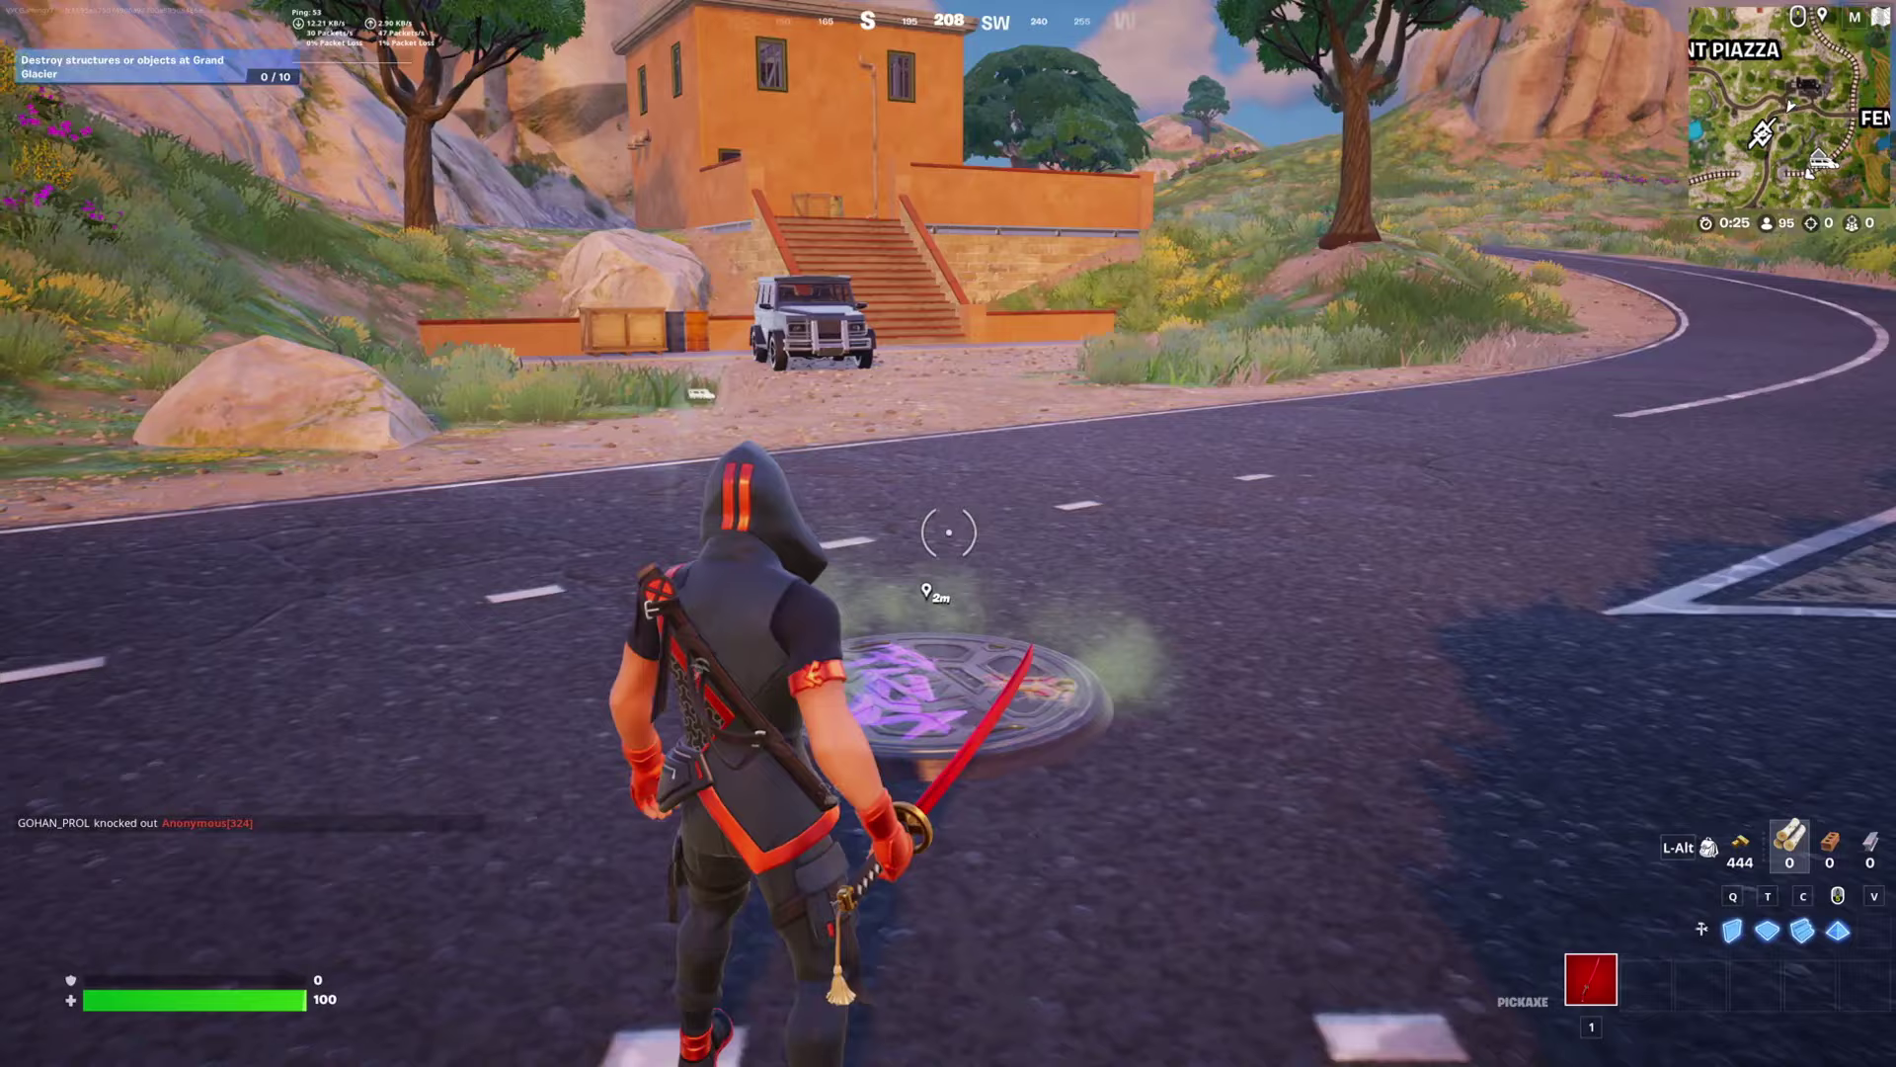
key(w)
key(w)
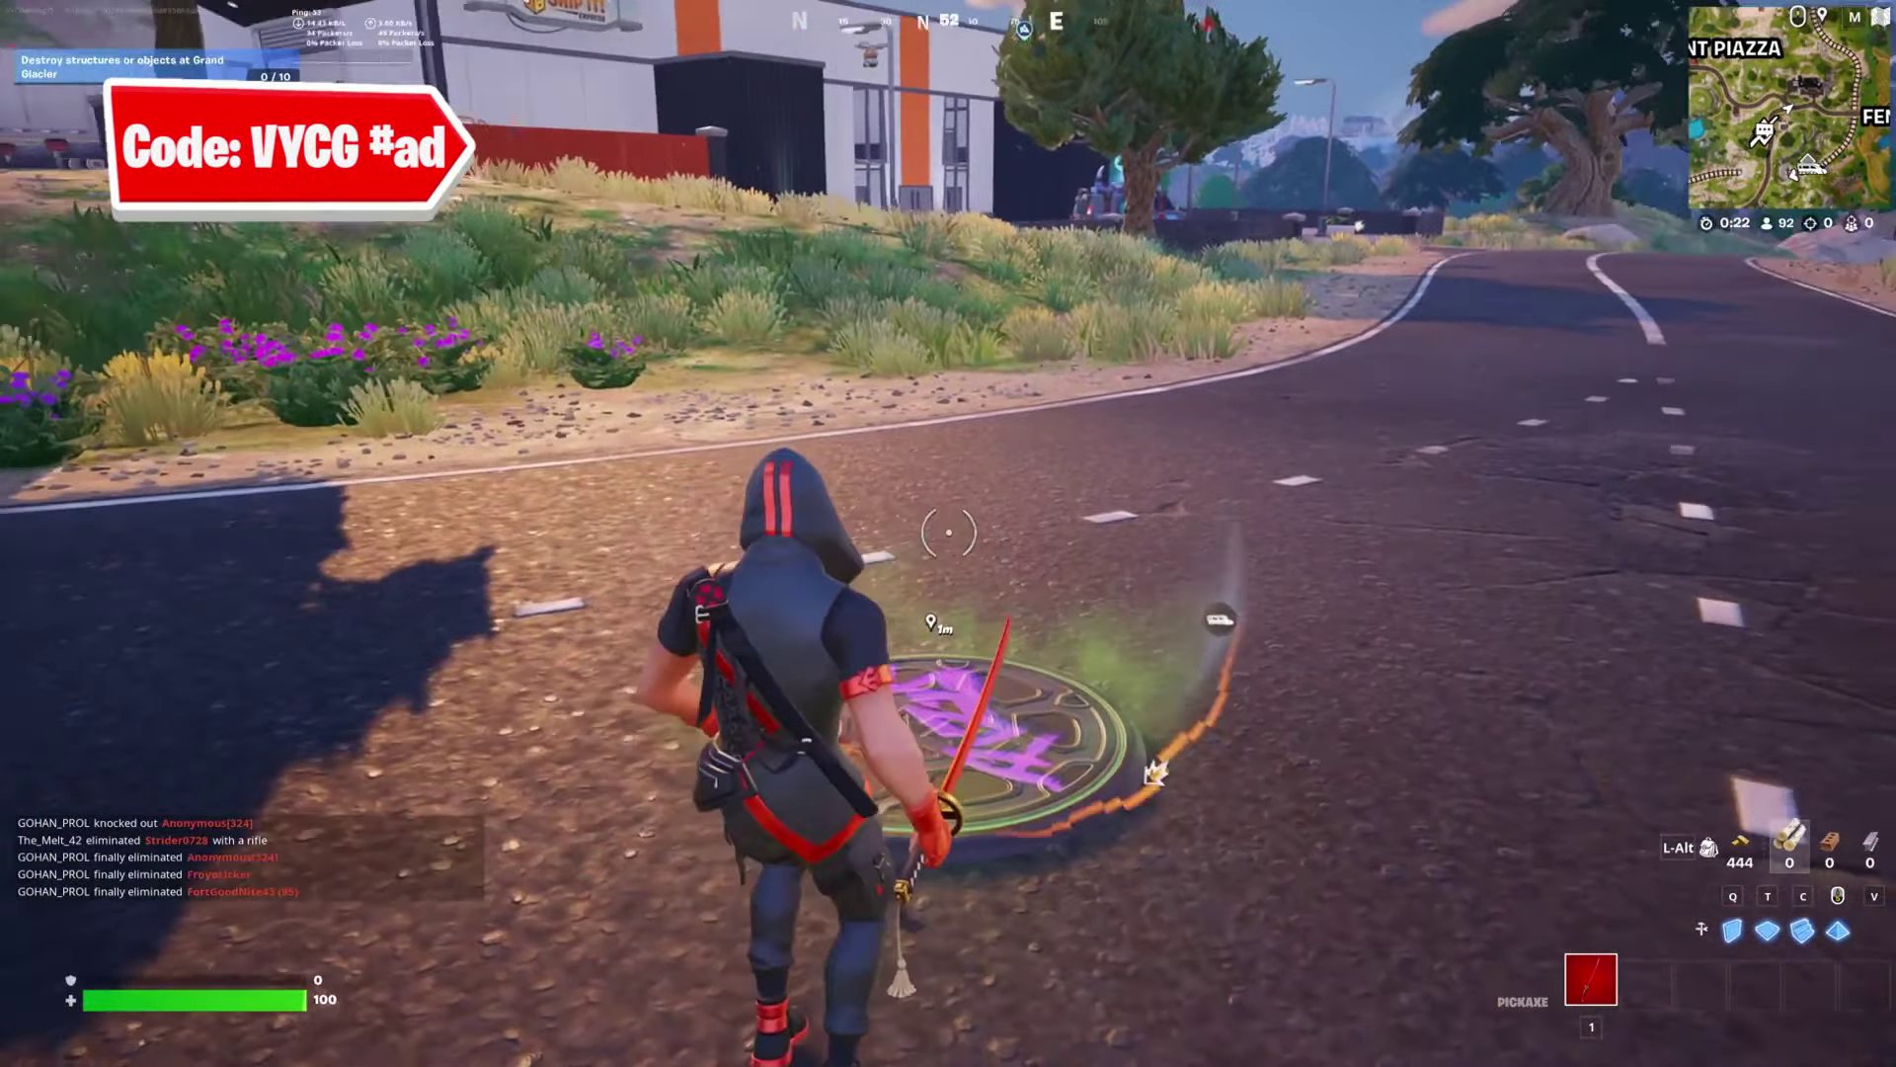
- Hit the manhole, then reach rules section 2.2 Schedule showing the February 10 and 17 cups
click(948, 534)
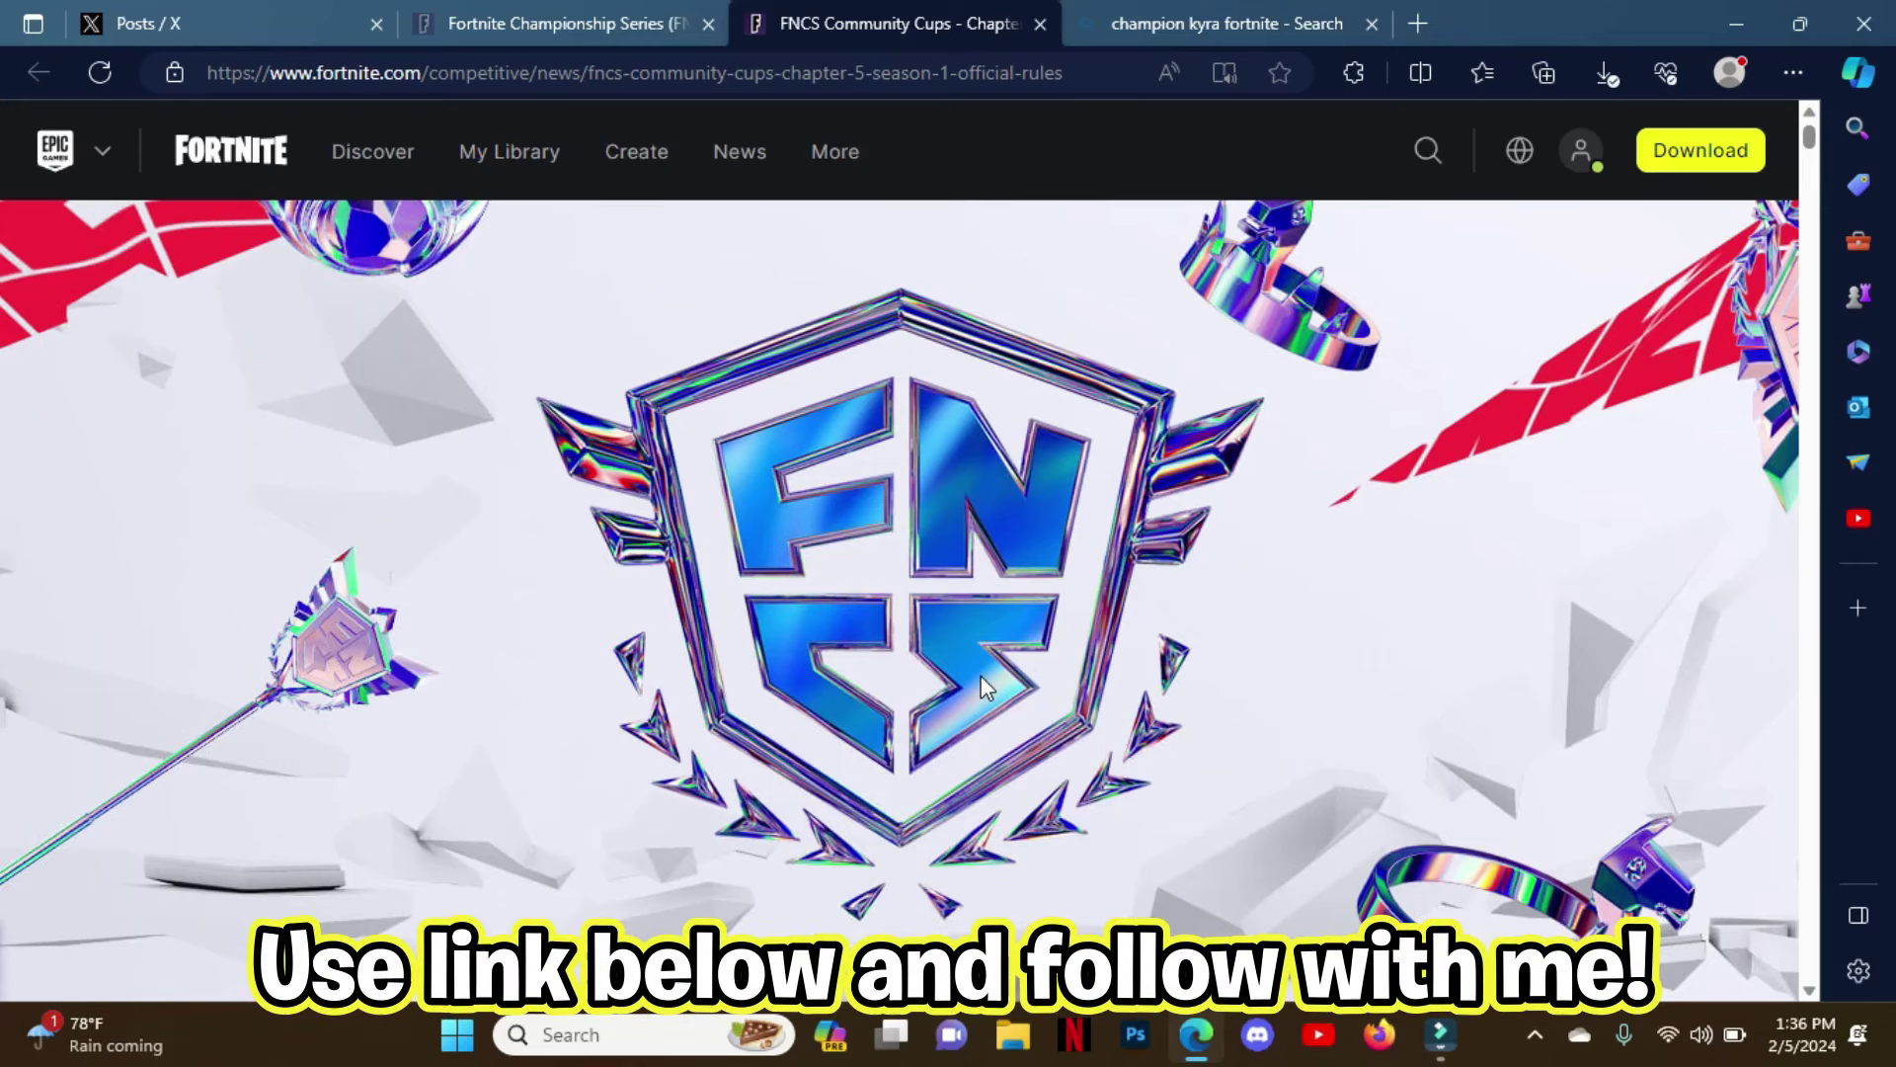
scroll(980, 633, down, 3)
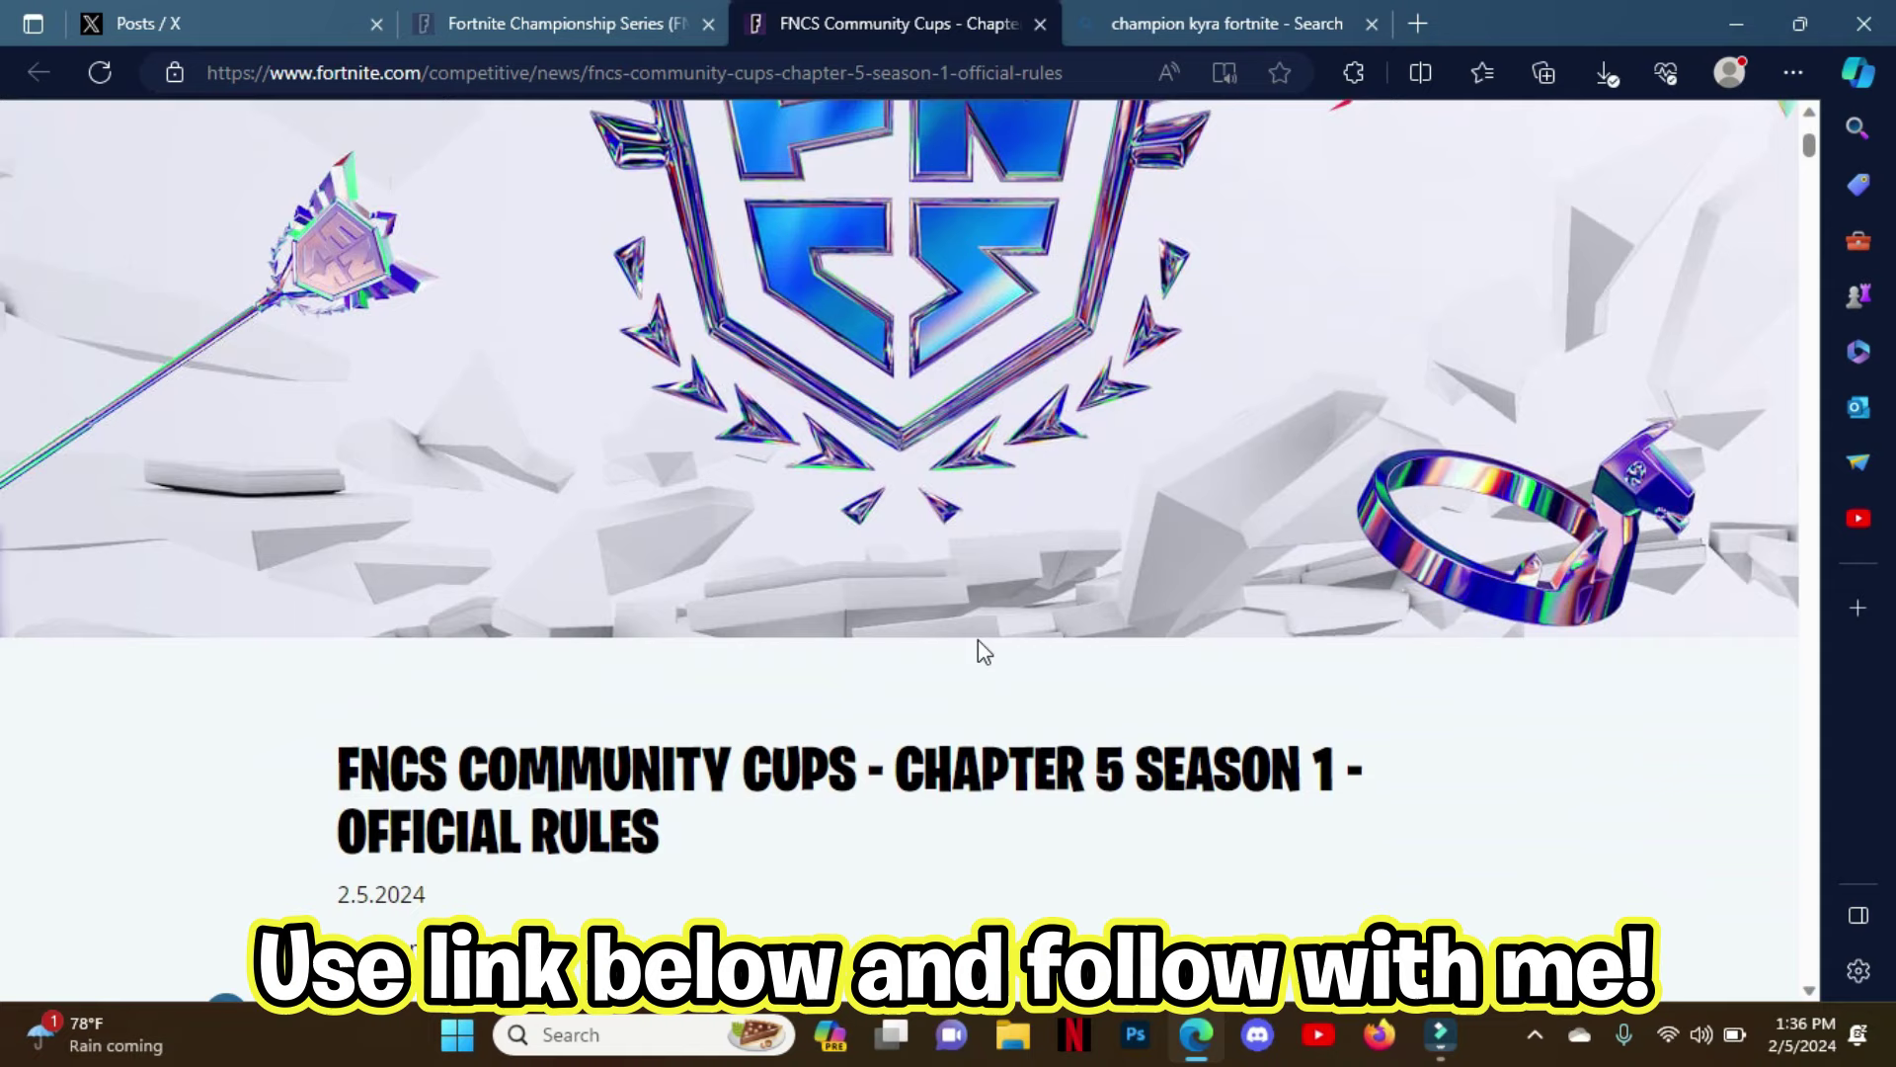
scroll(978, 639, down, 1)
scroll(970, 630, down, 2)
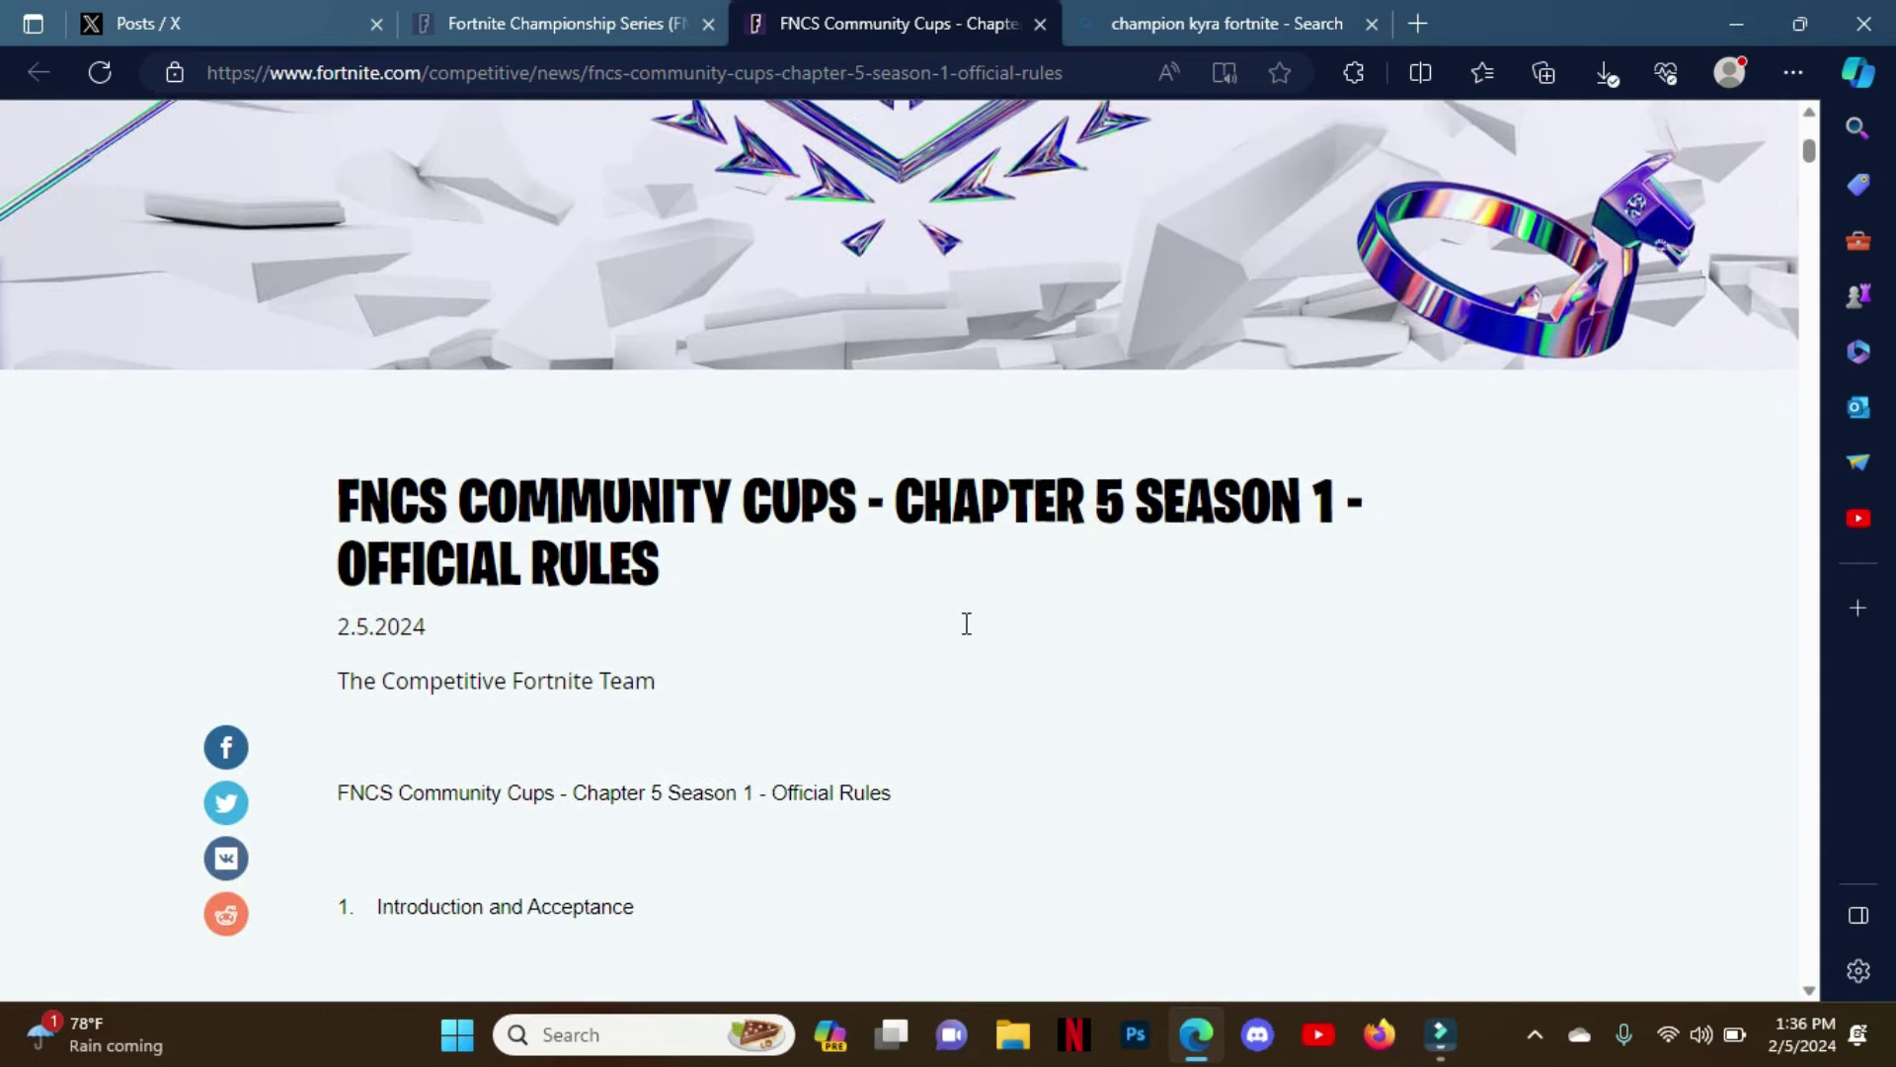
scroll(963, 623, down, 2)
scroll(952, 615, up, 1)
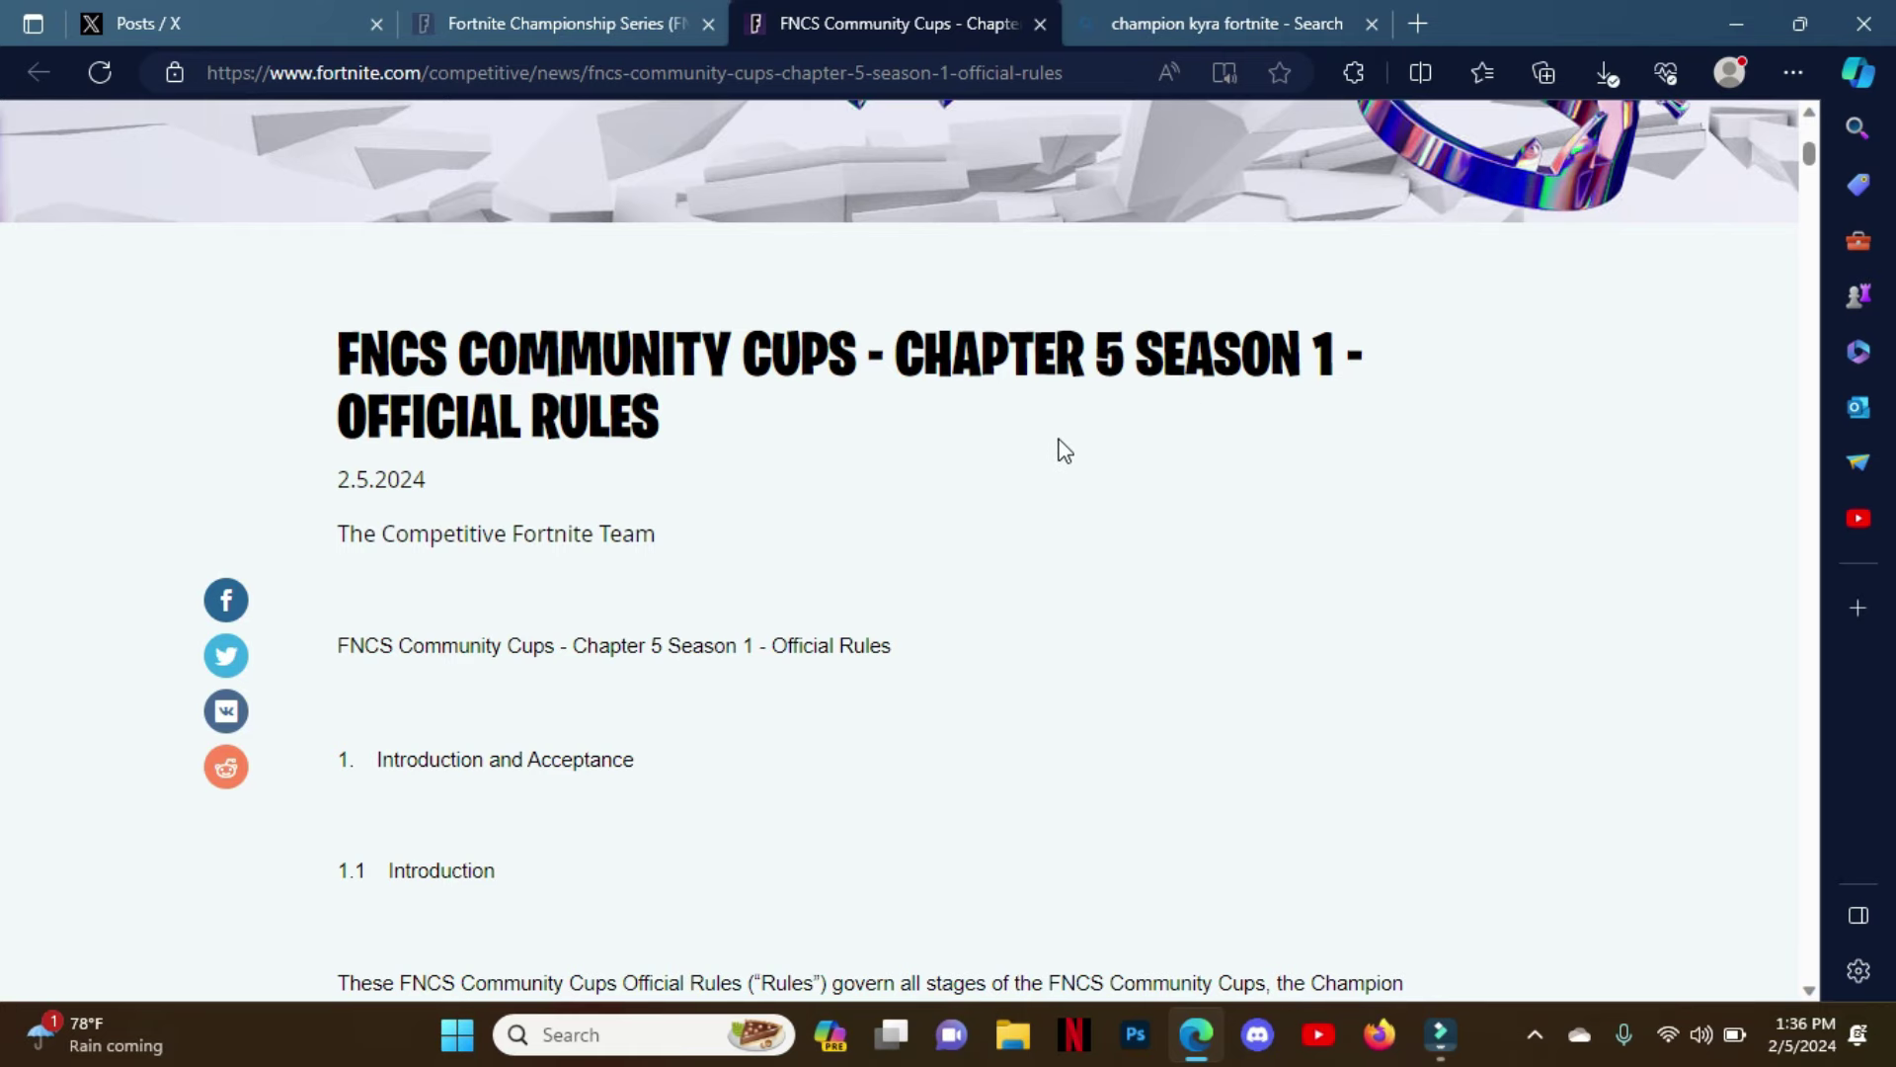
scroll(1057, 445, down, 3)
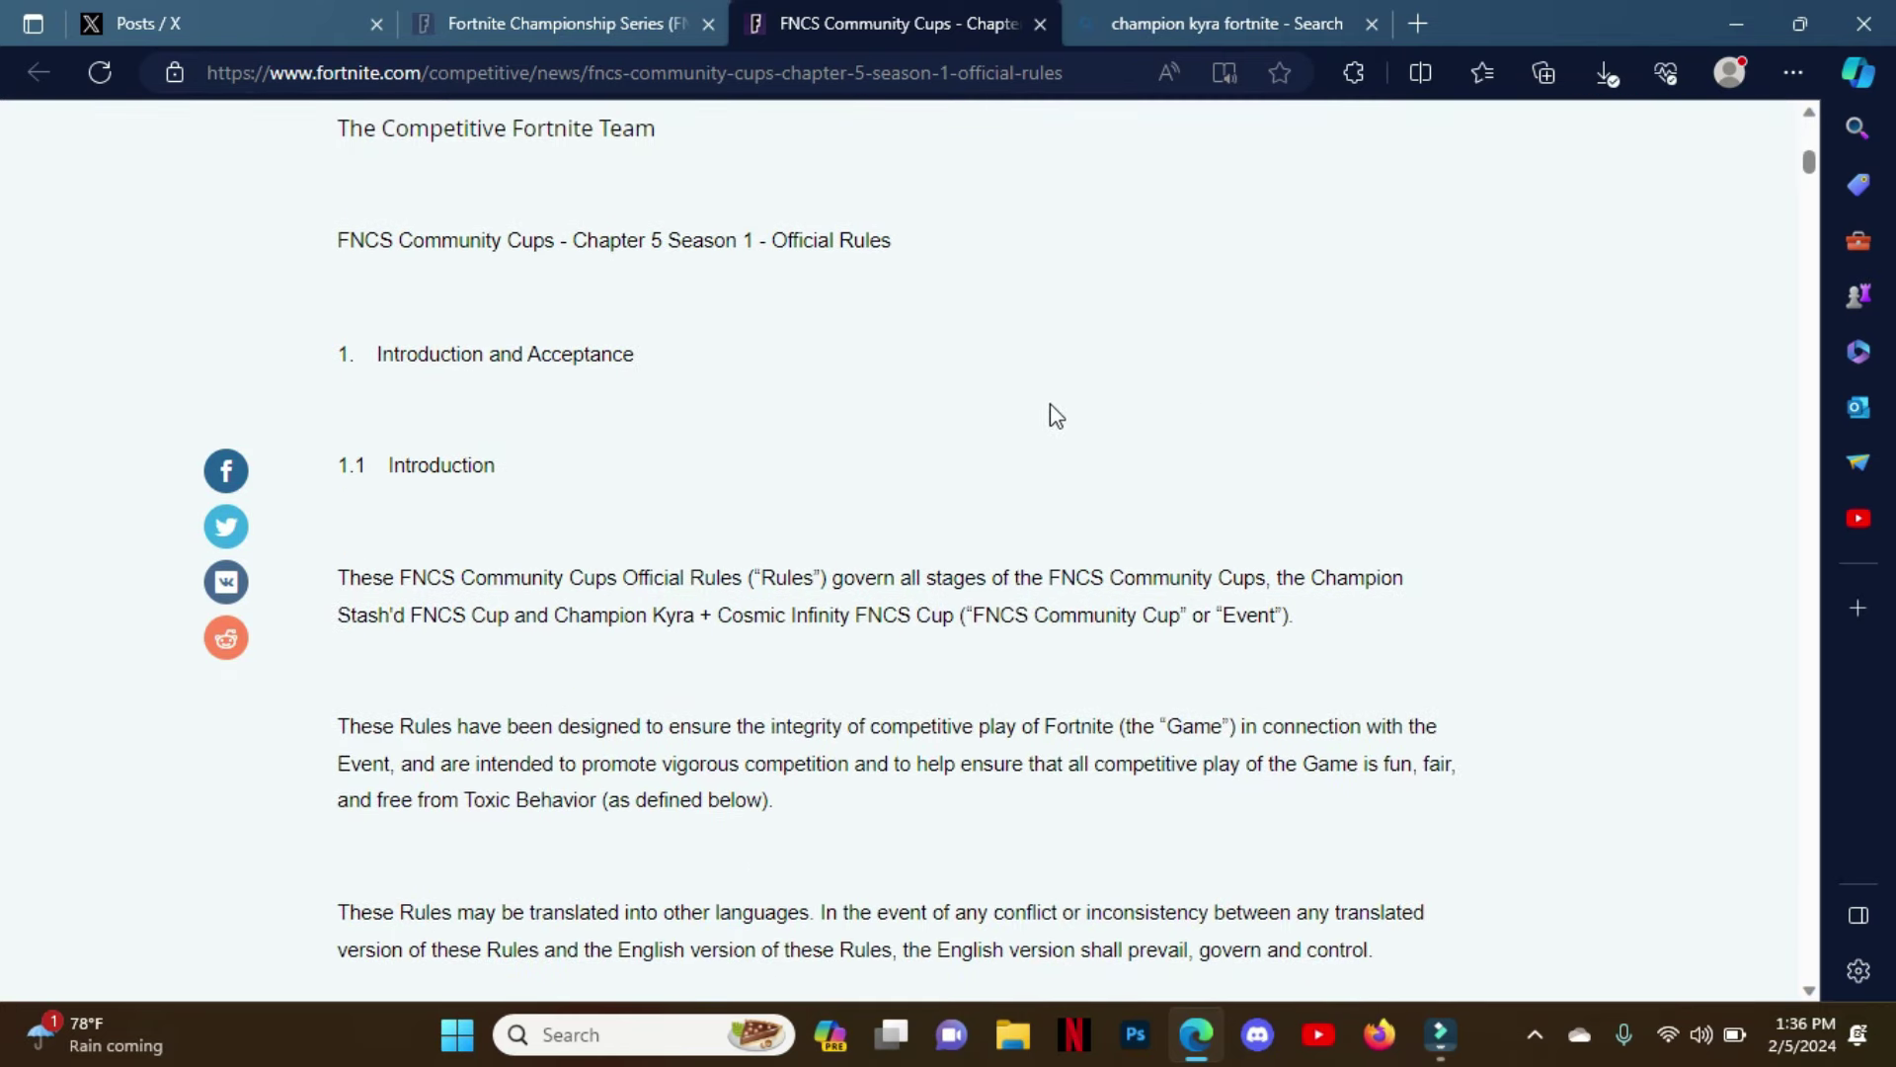
scroll(666, 528, down, 10)
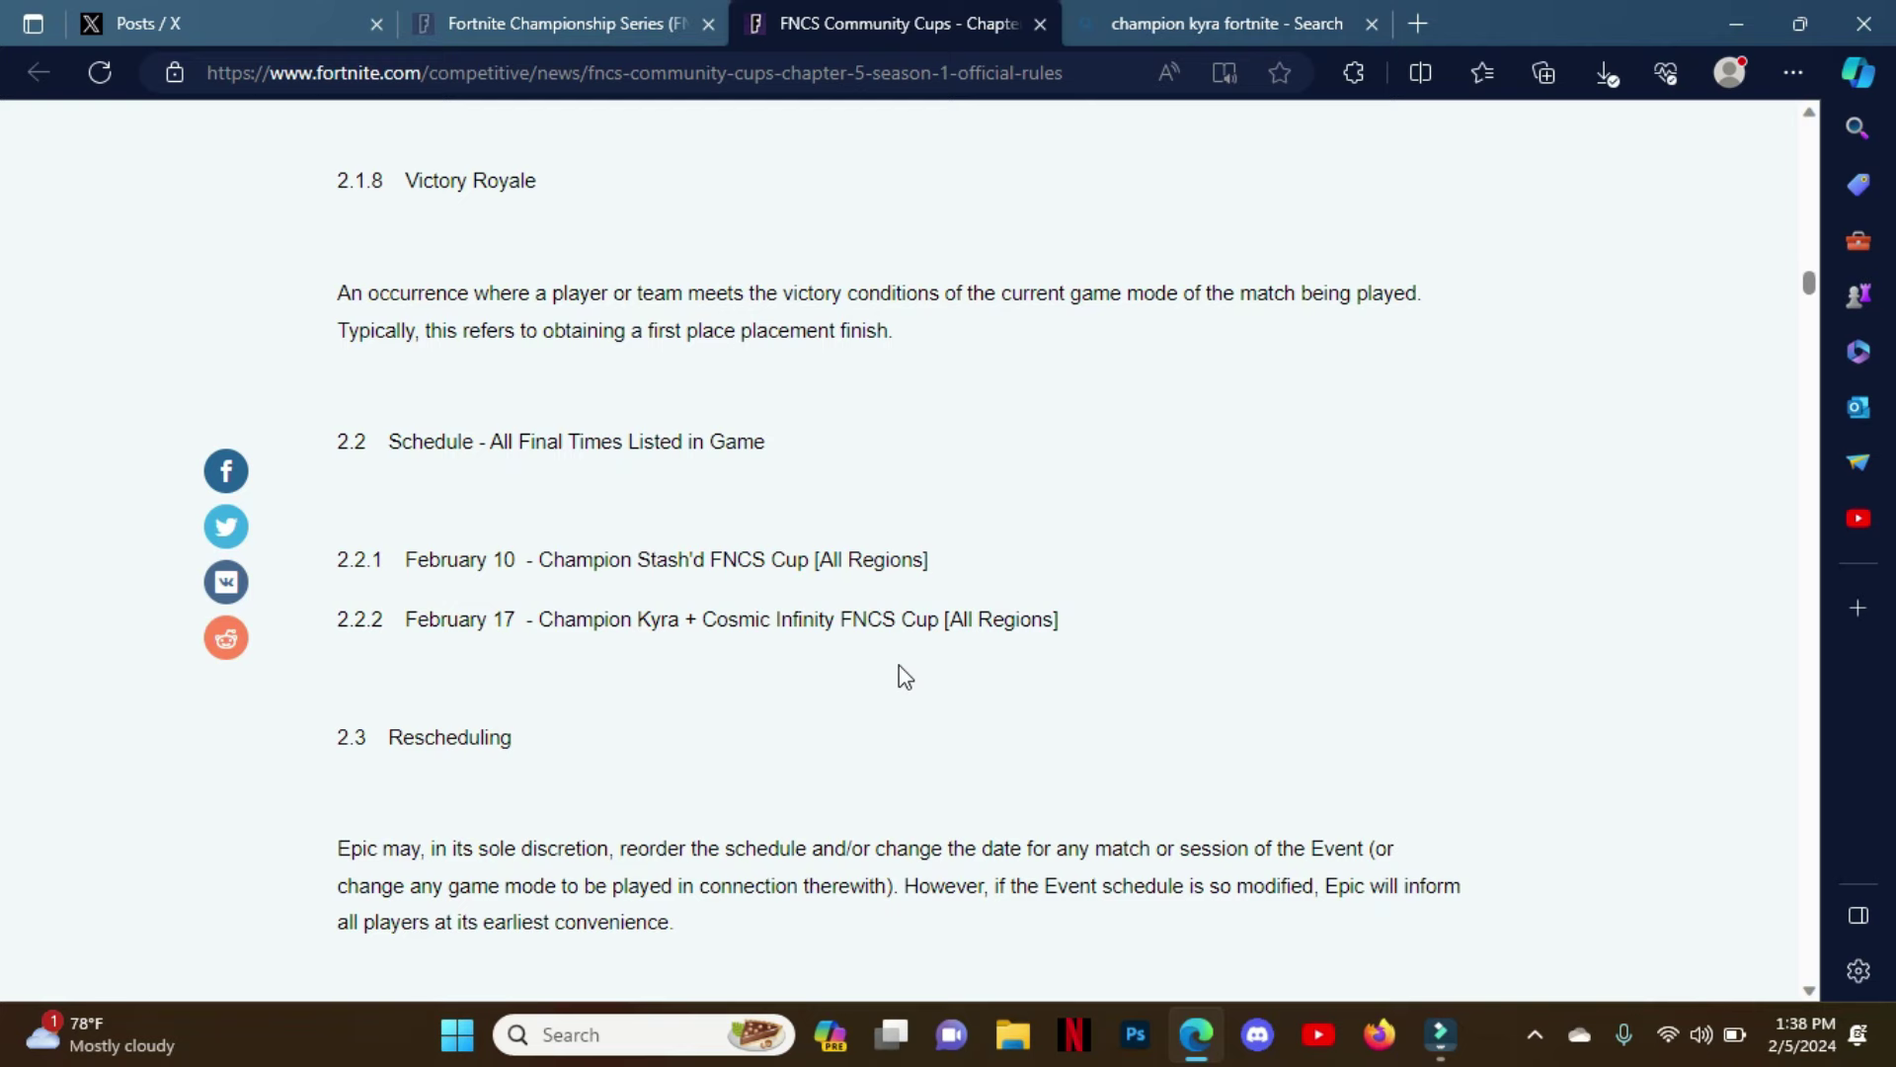
- Switch to the FNCS 2024 details article at its Community Cups cosmetic bundle prize section
key(ctrl+shift+Tab)
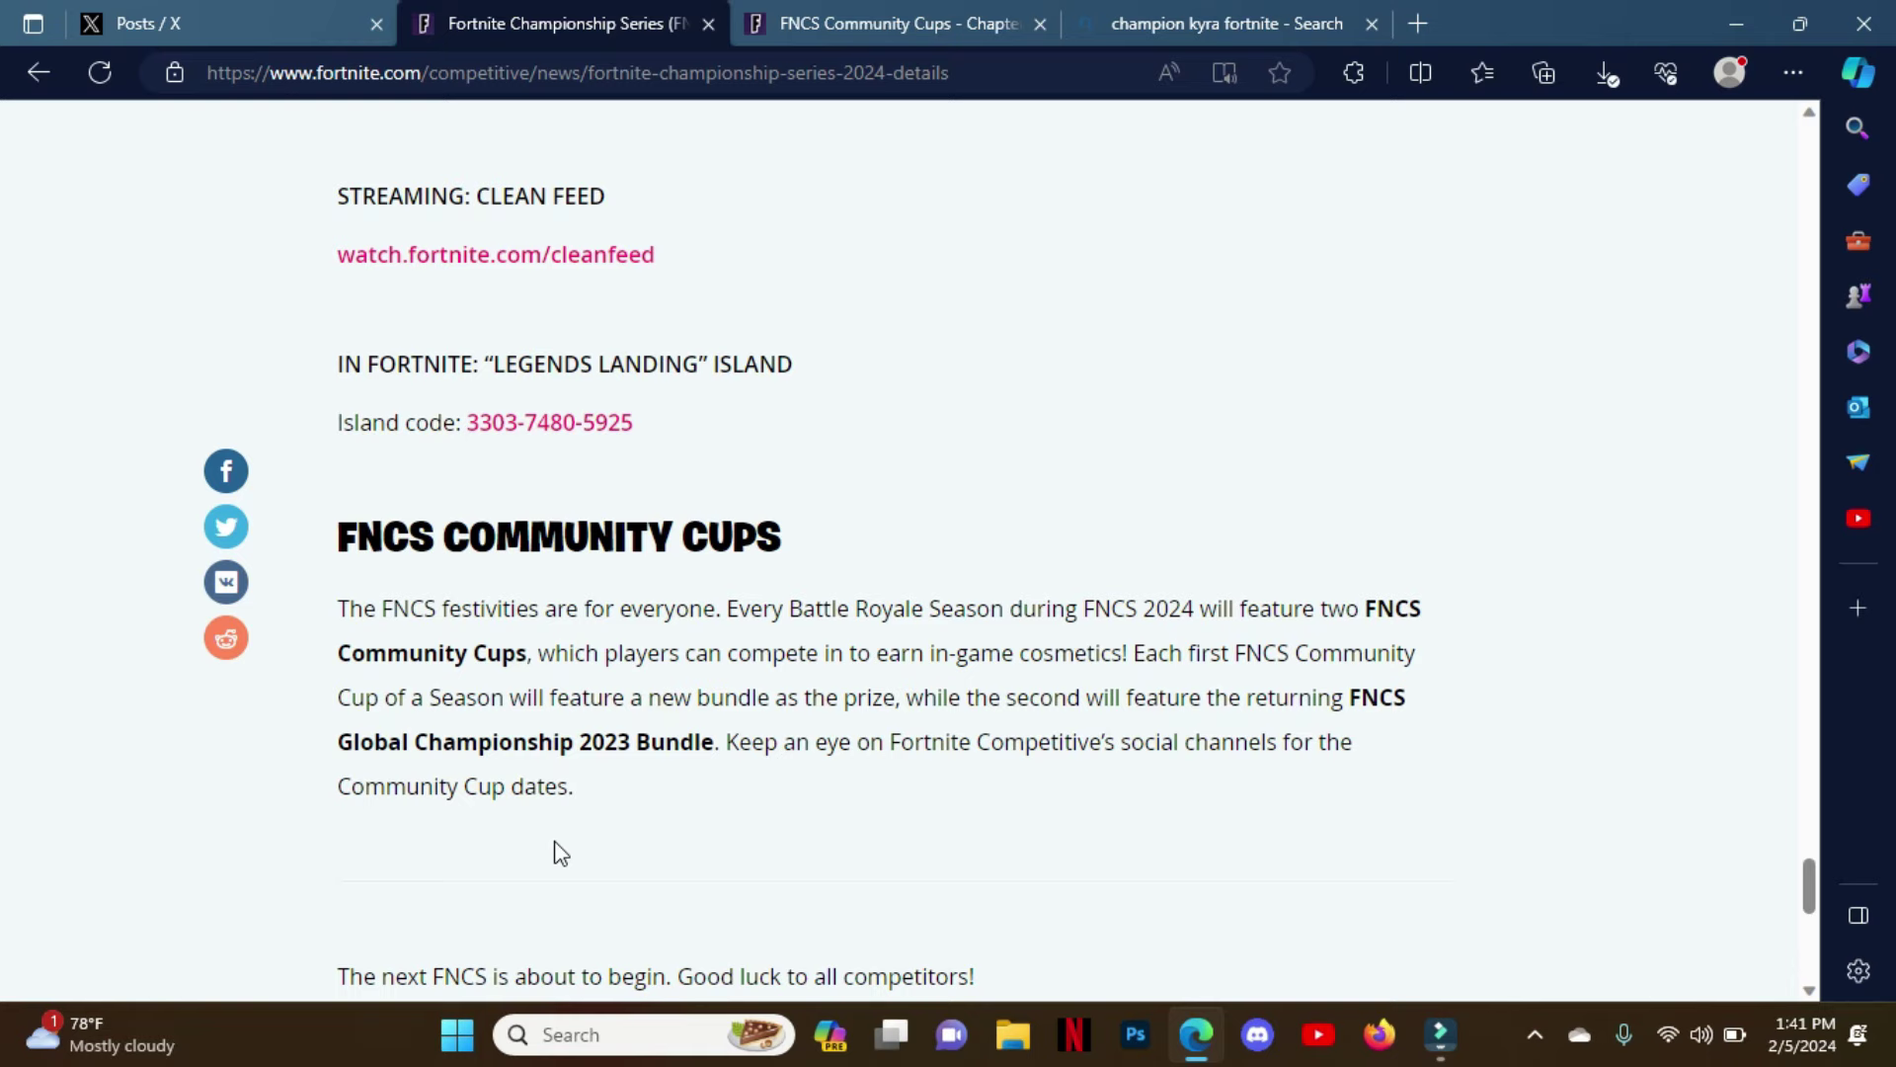
- Return to the Community Cups rules tab at section 2.4.1 Format on Bronze Rank eligibility
key(ctrl+Tab)
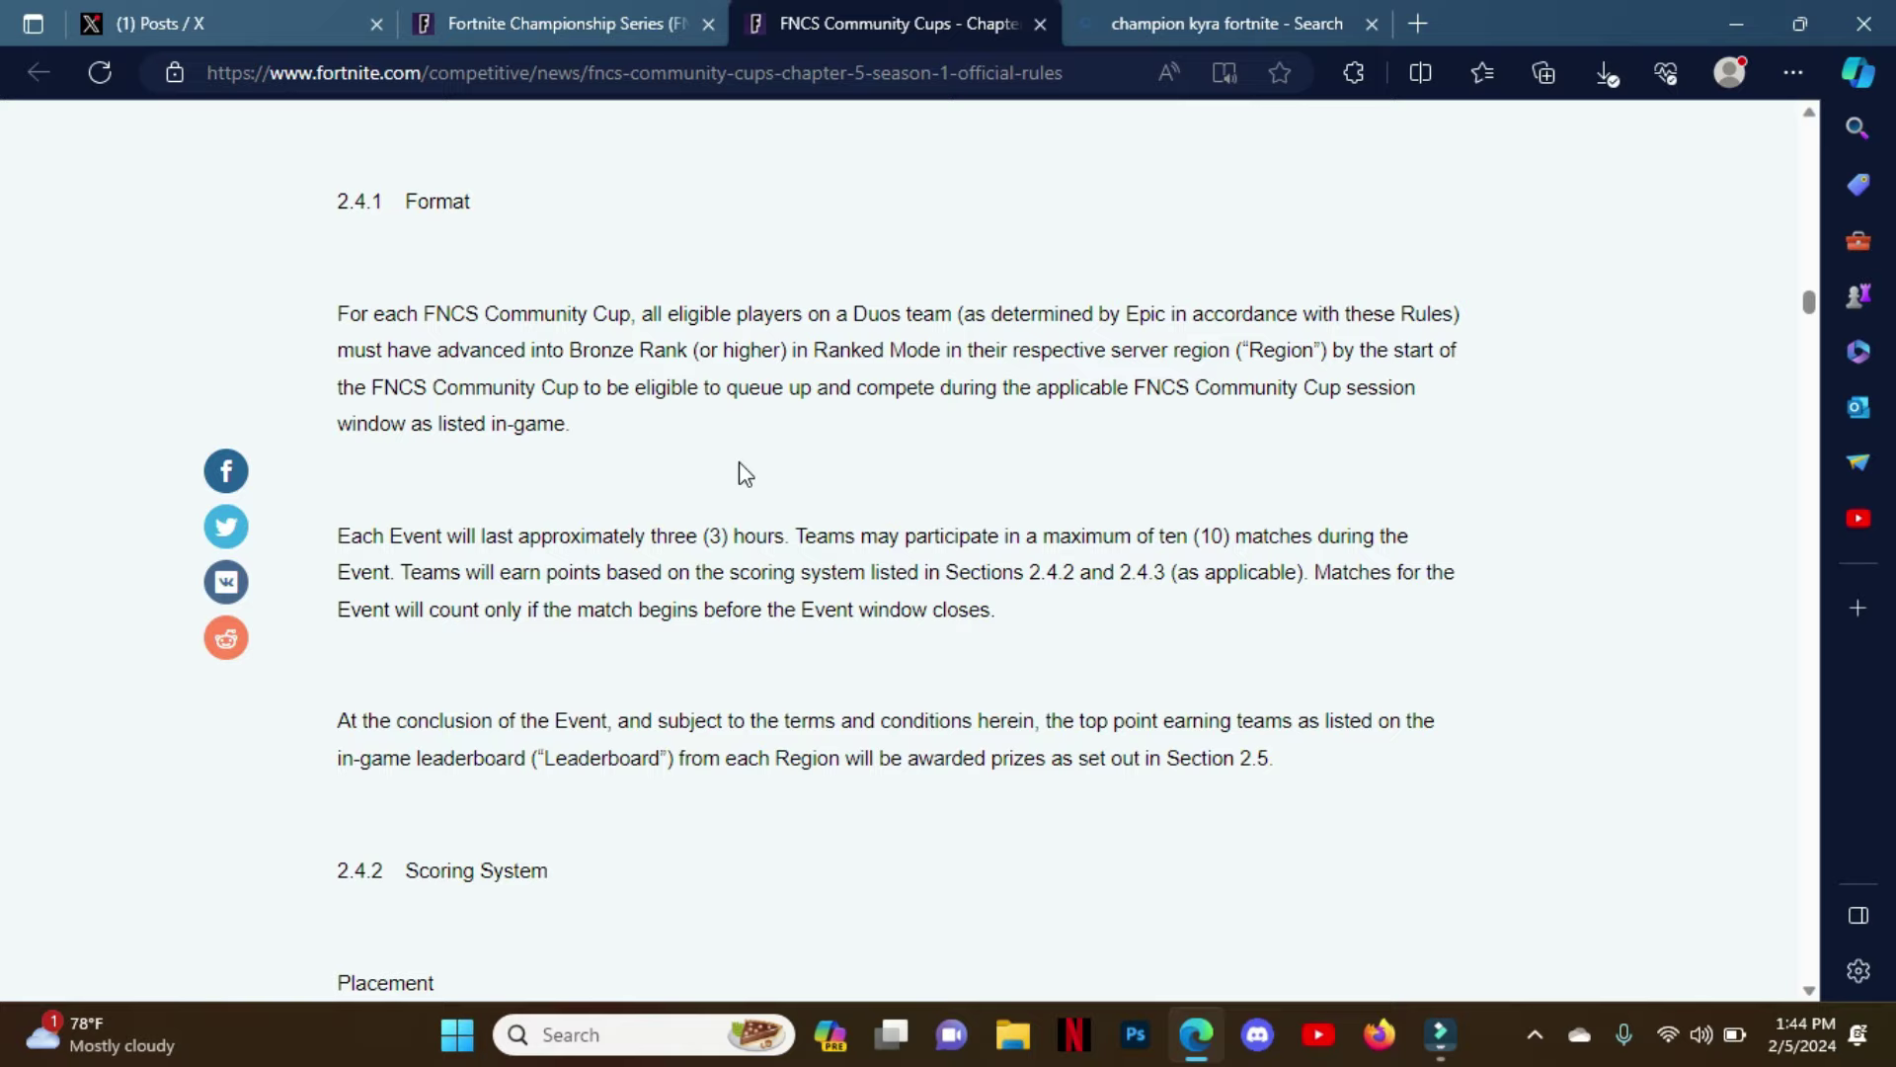
scroll(563, 428, down, 5)
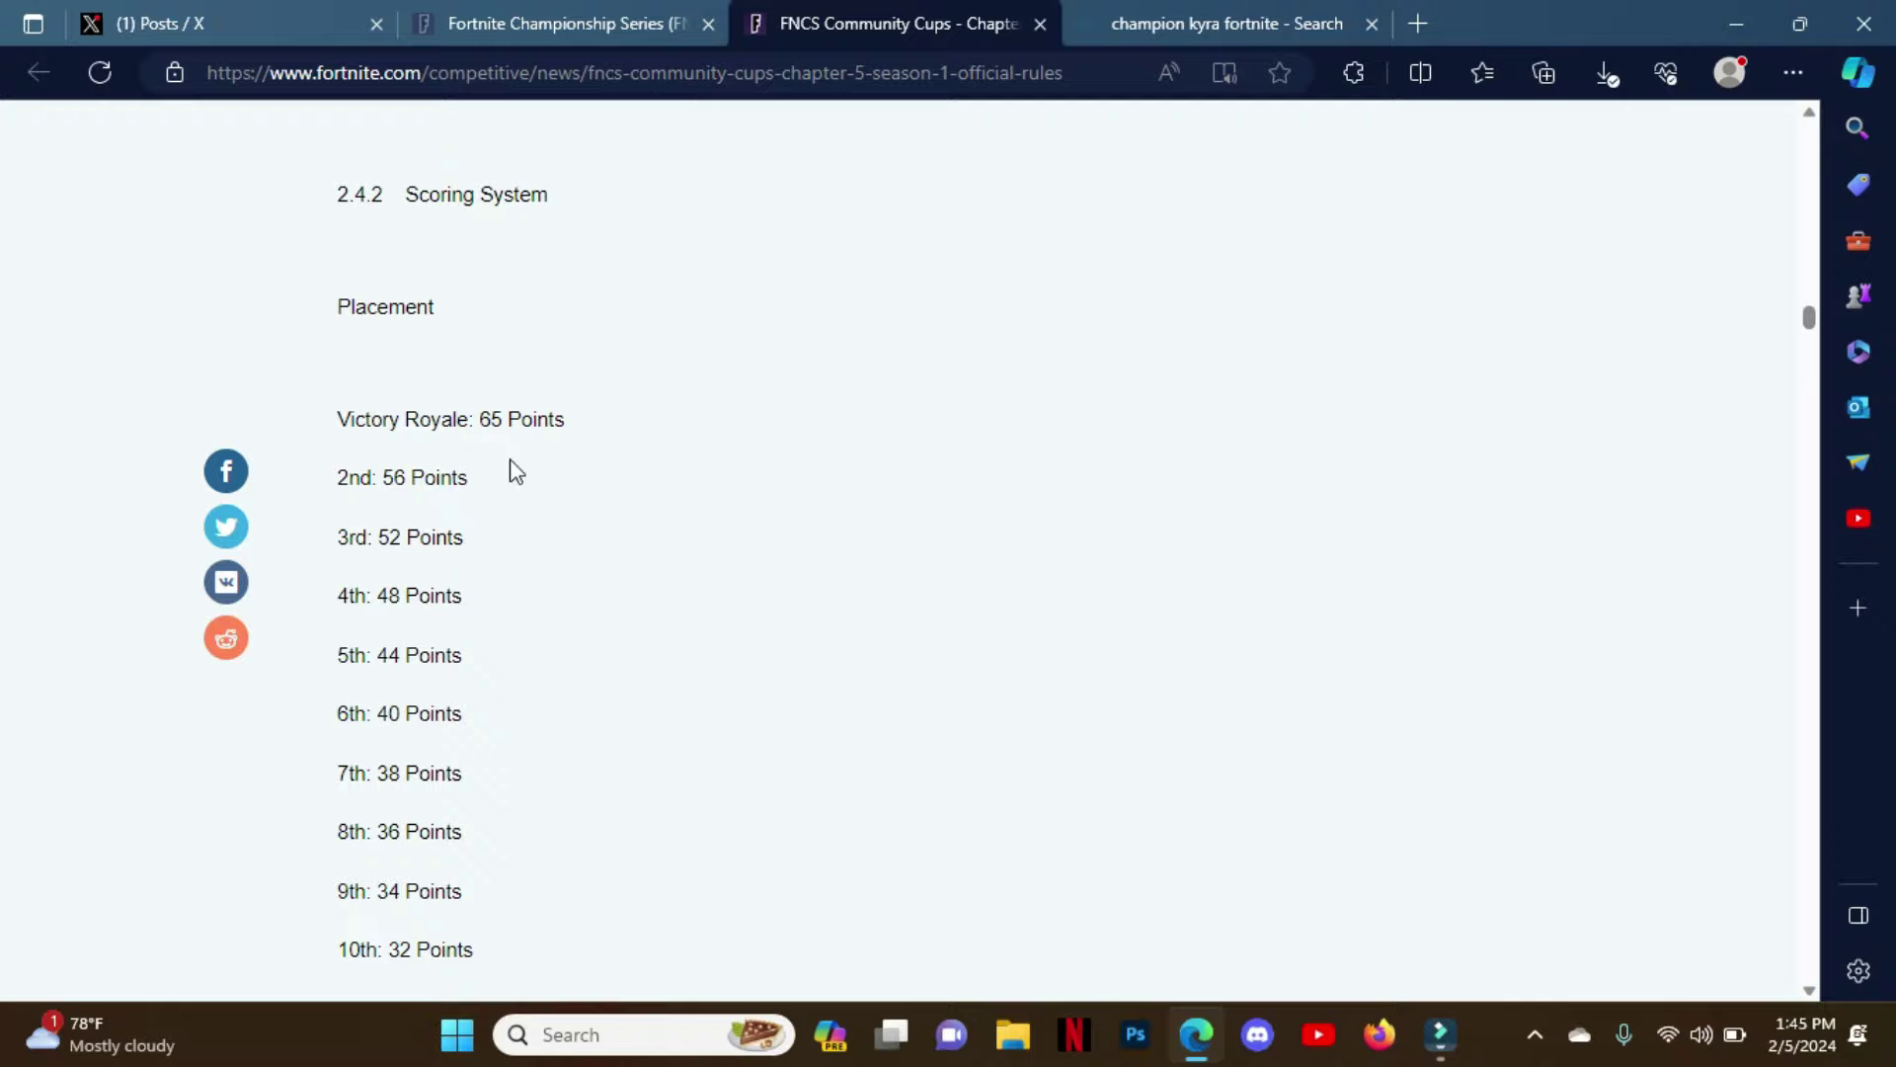
scroll(530, 464, down, 1)
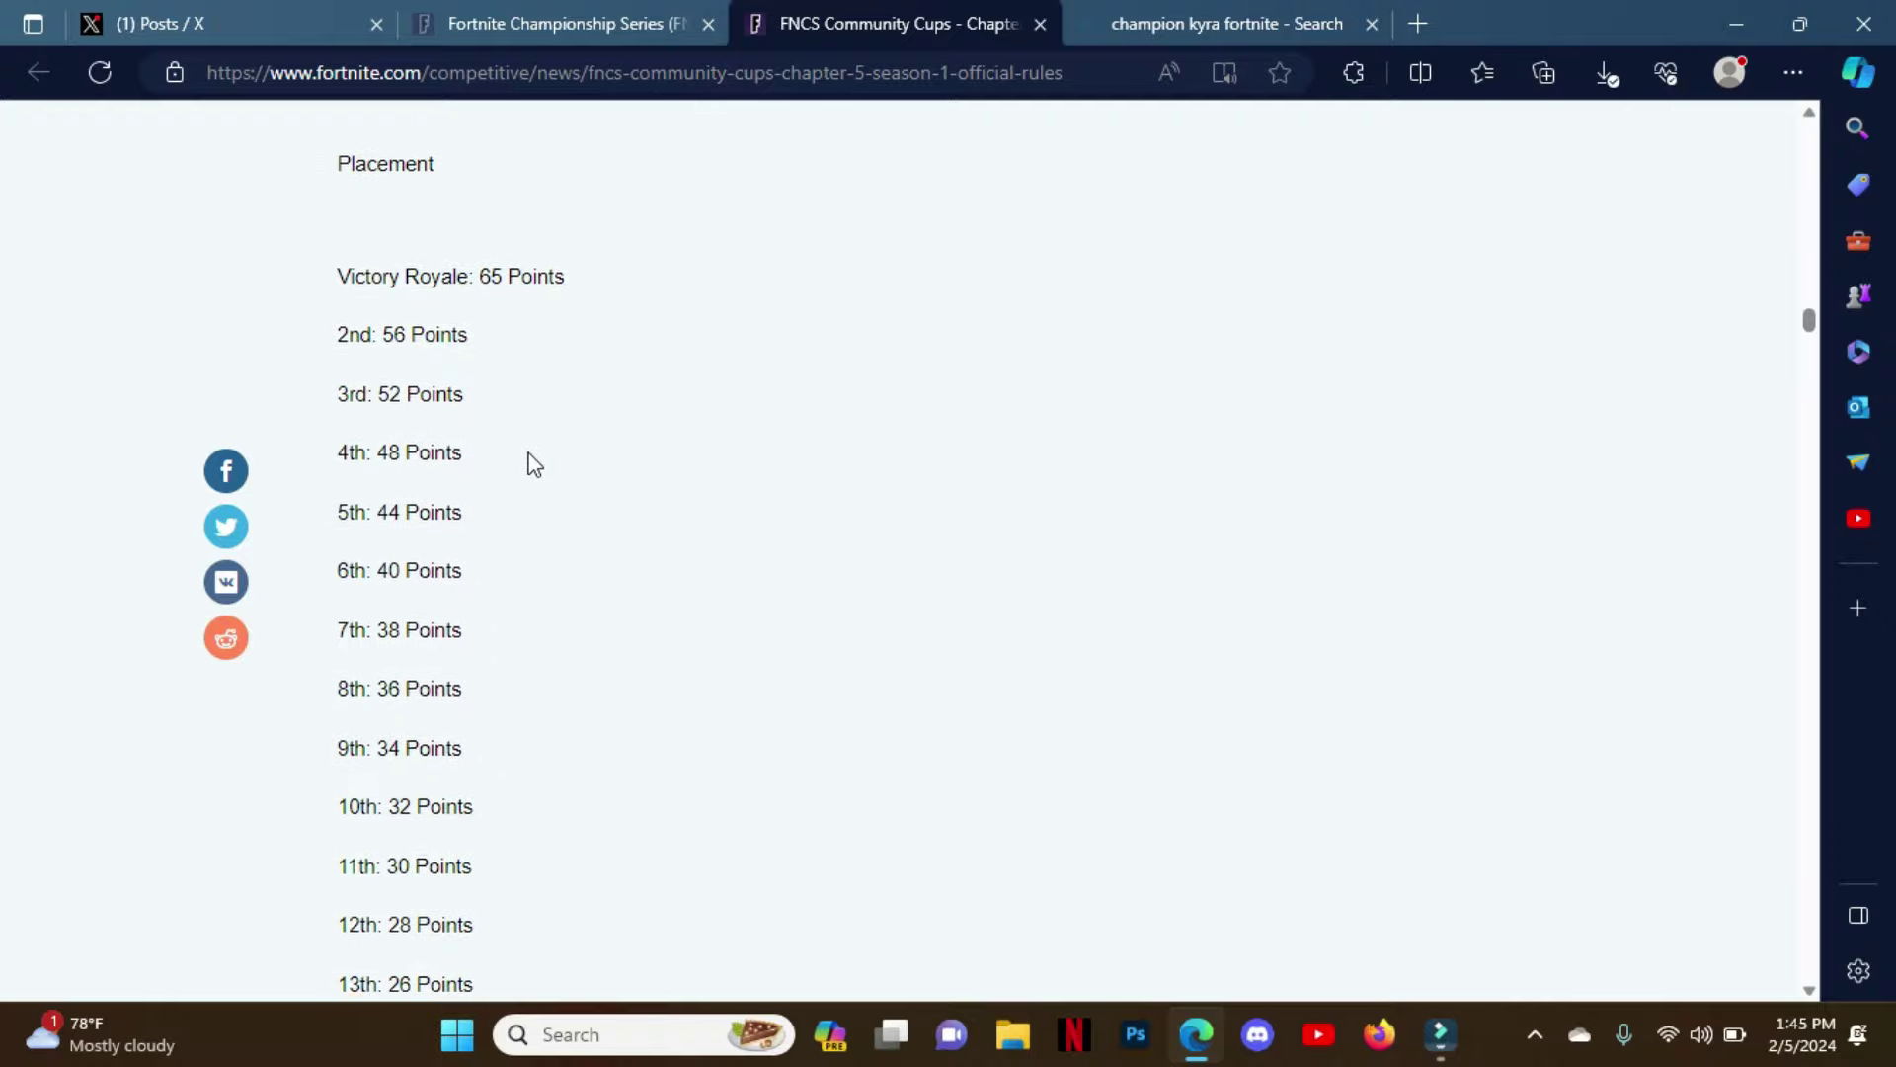
scroll(530, 463, down, 3)
scroll(530, 463, down, 3)
scroll(533, 468, down, 3)
scroll(536, 468, down, 1)
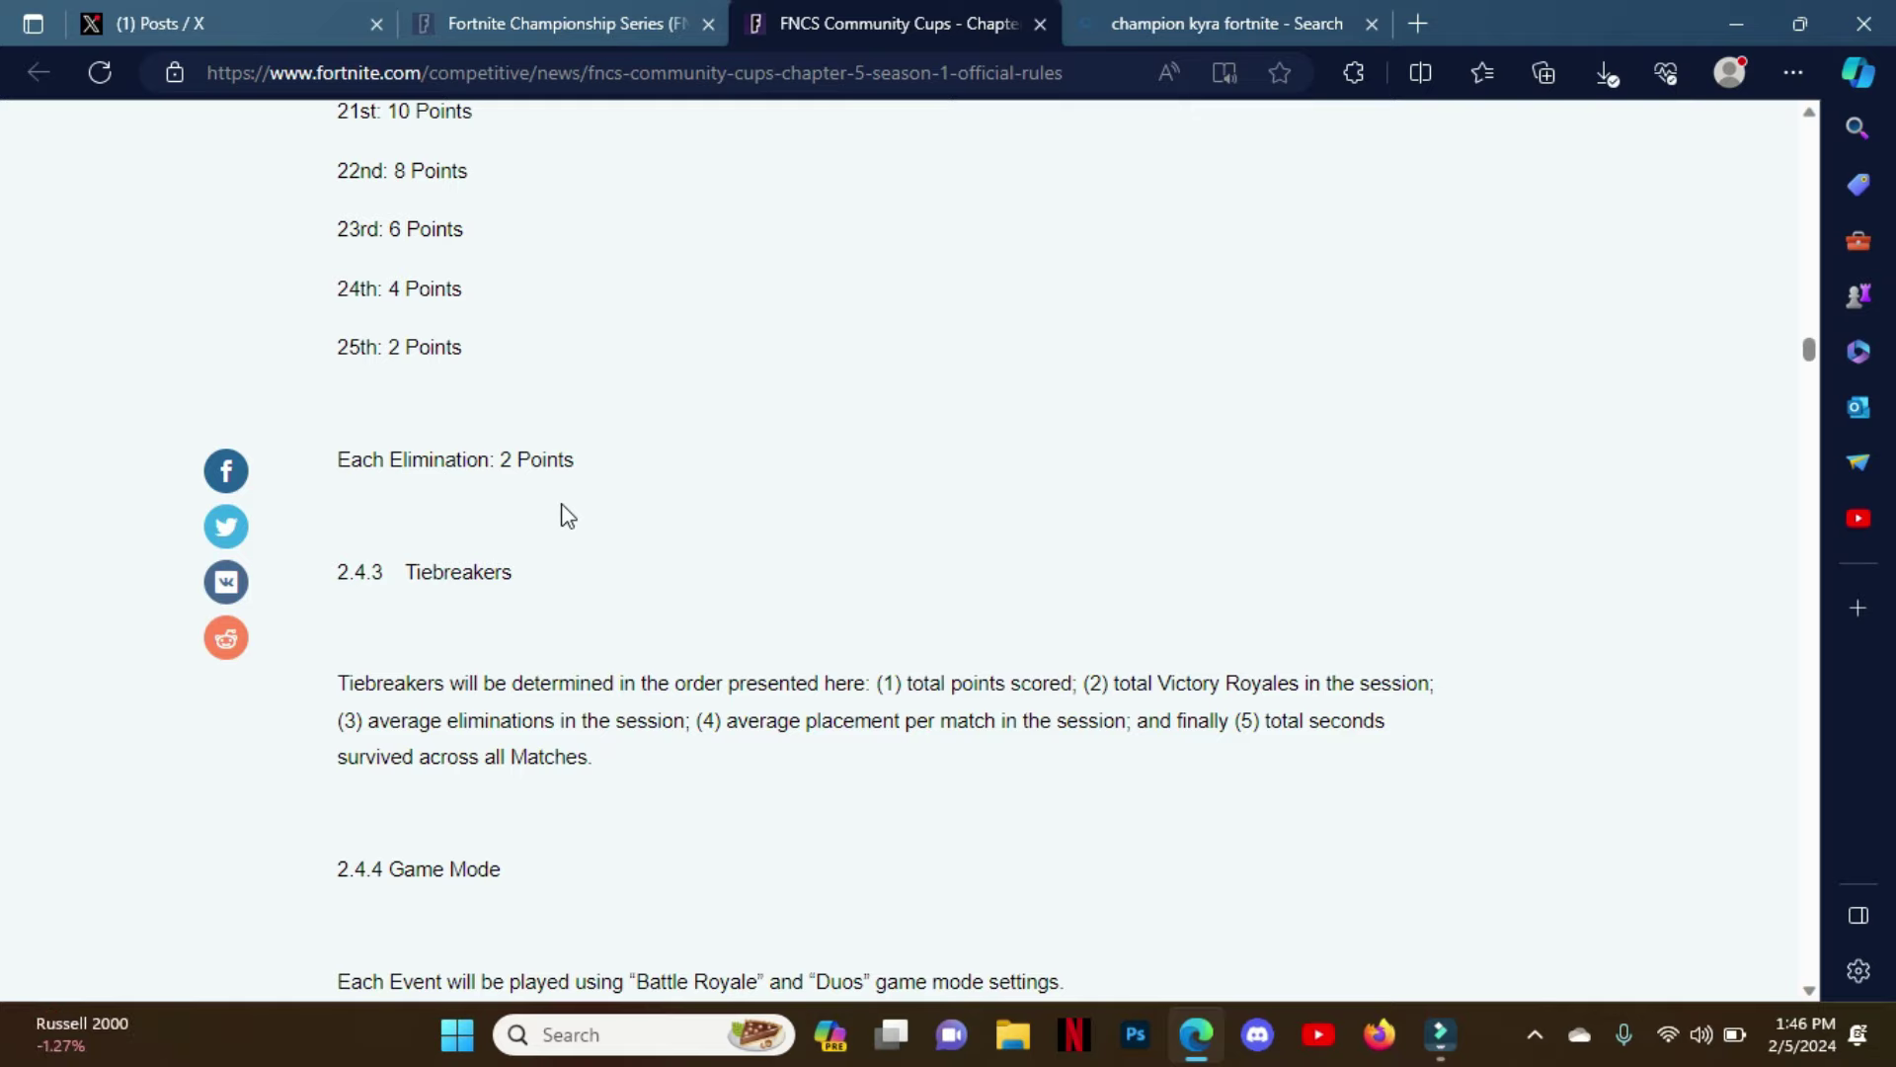
scroll(561, 516, up, 1)
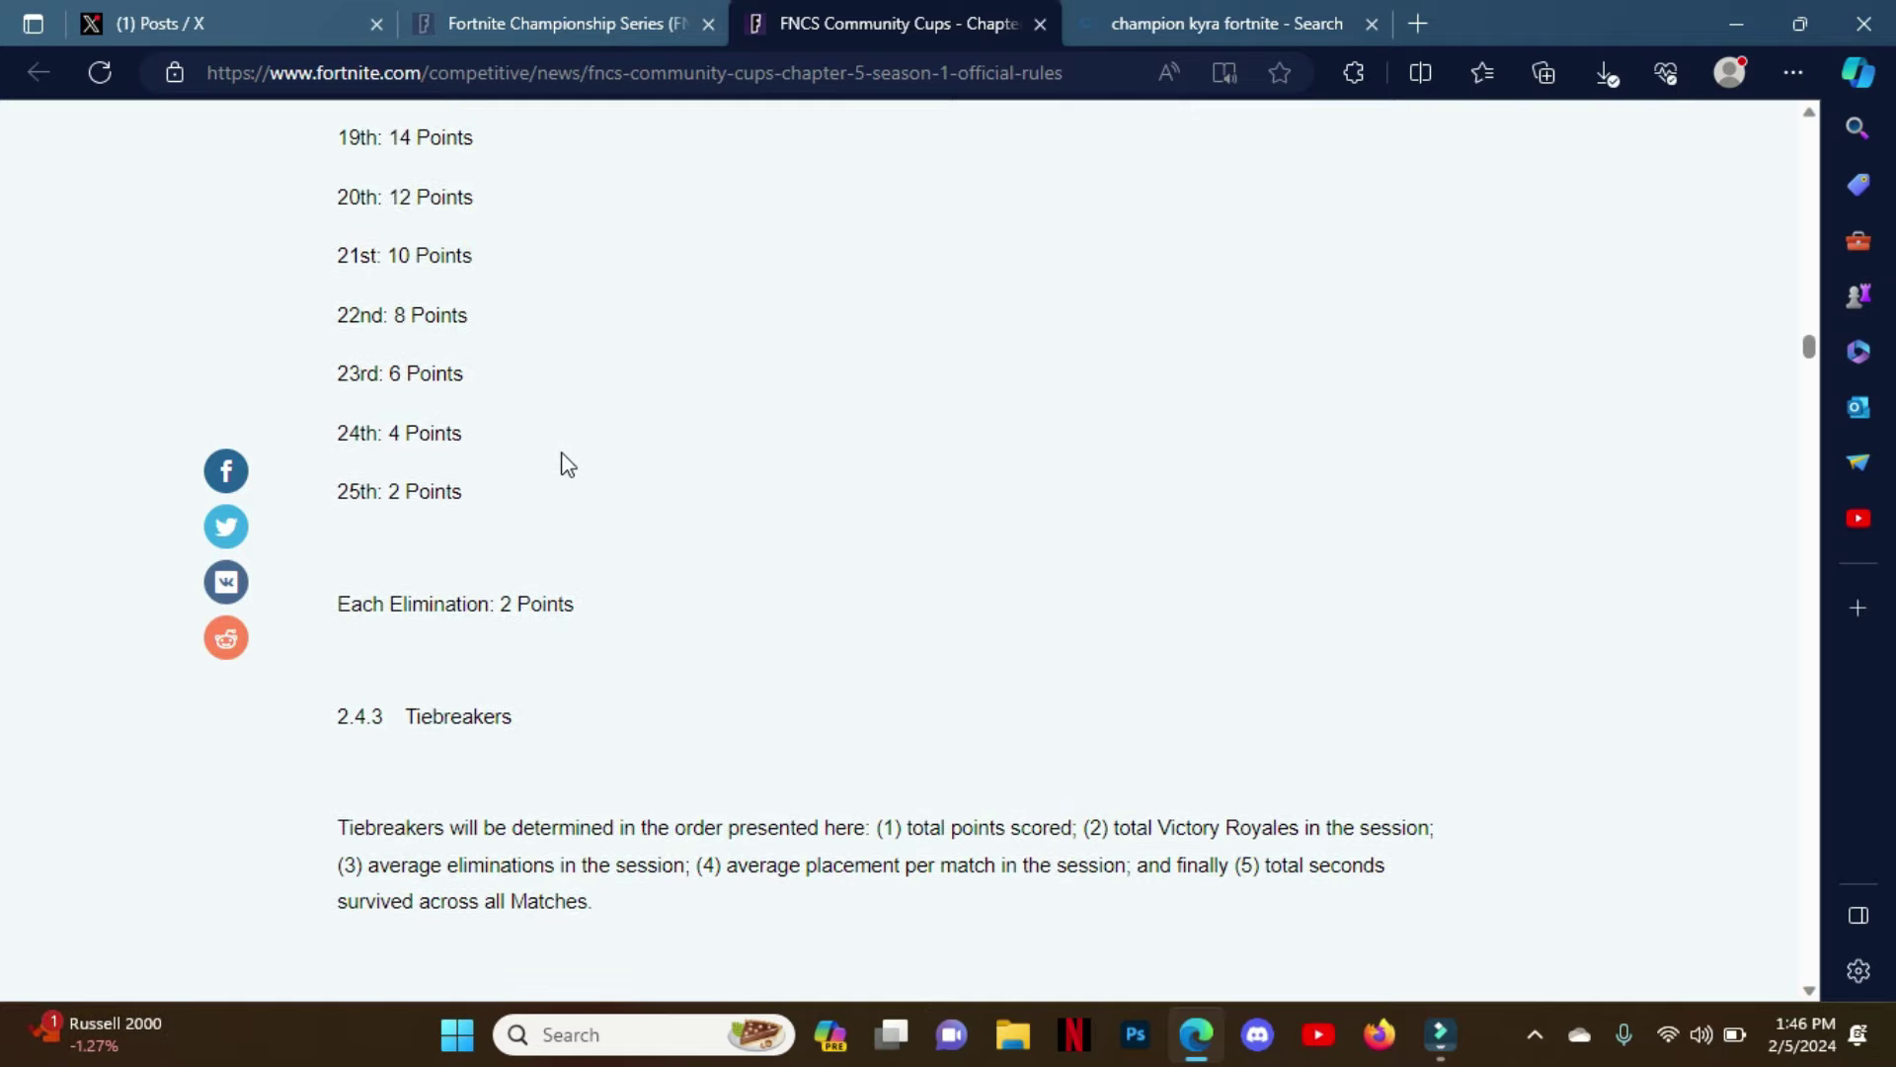
scroll(593, 450, up, 3)
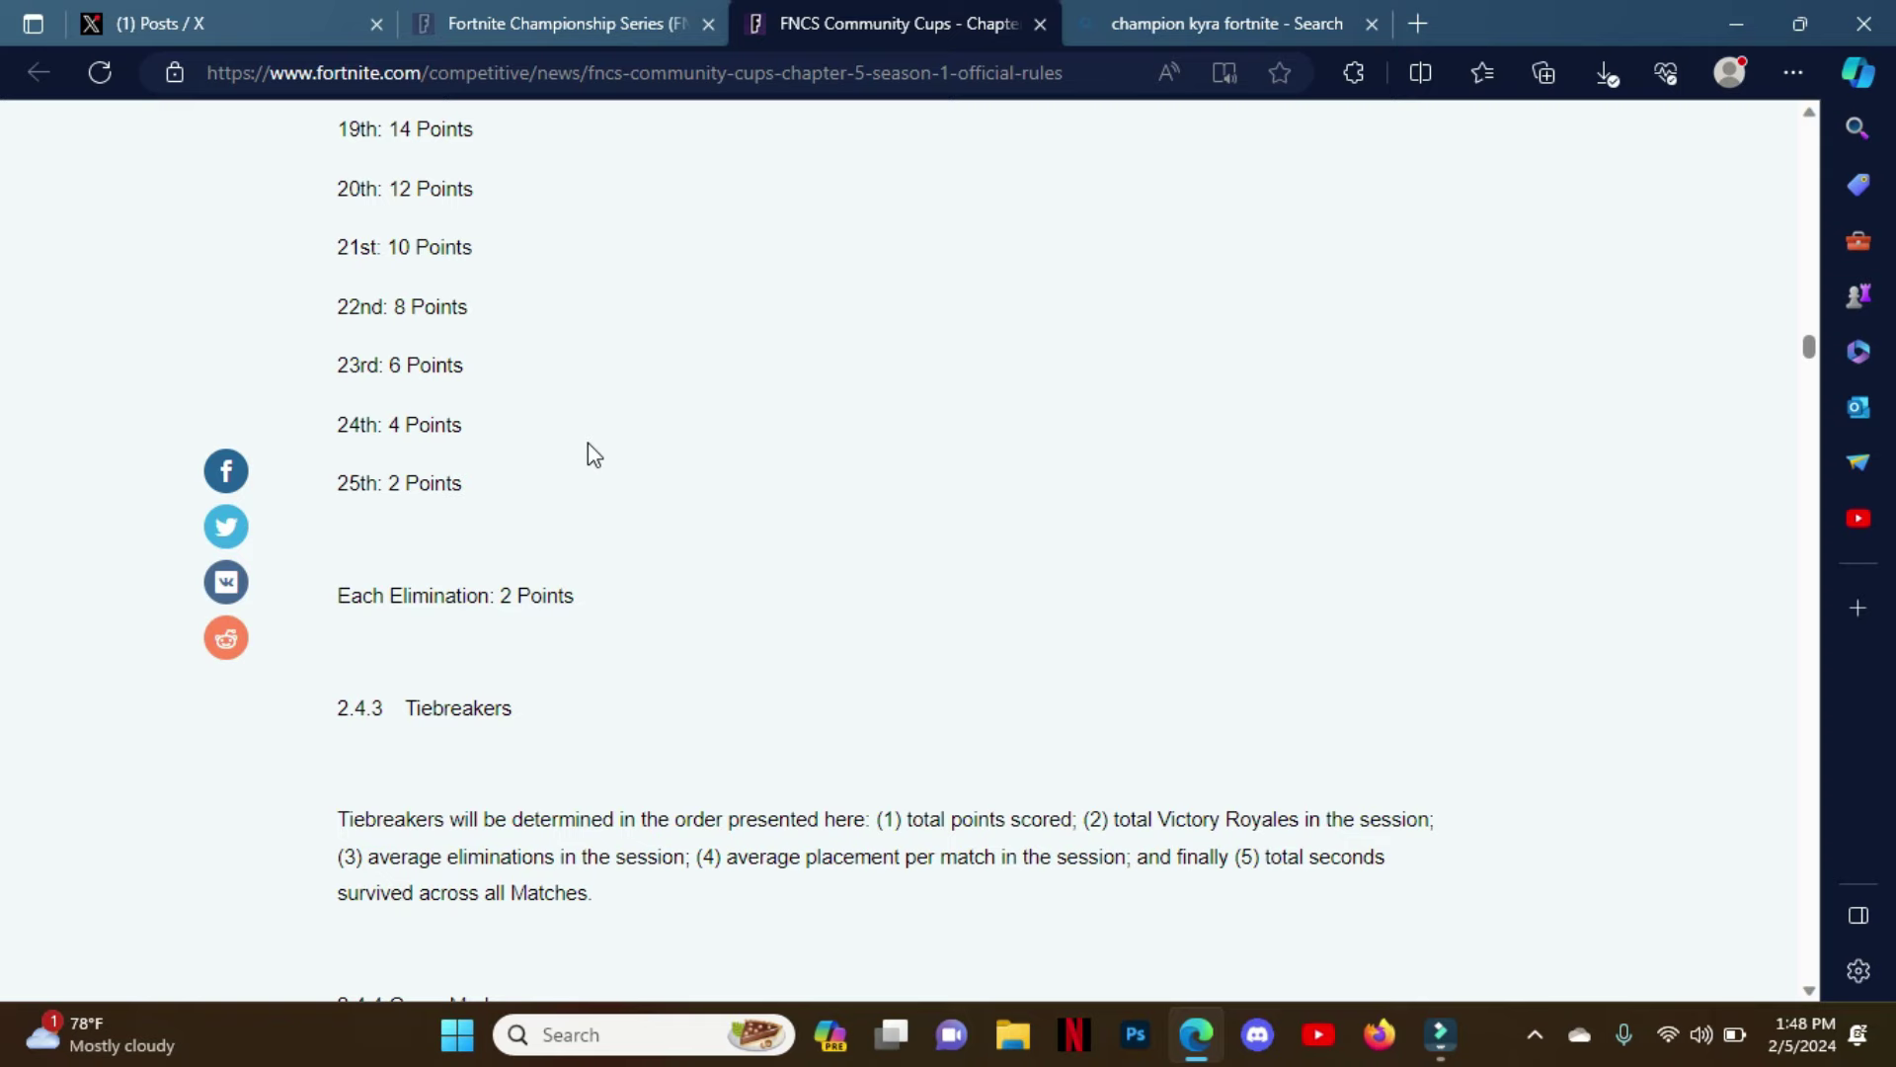
scroll(587, 453, down, 10)
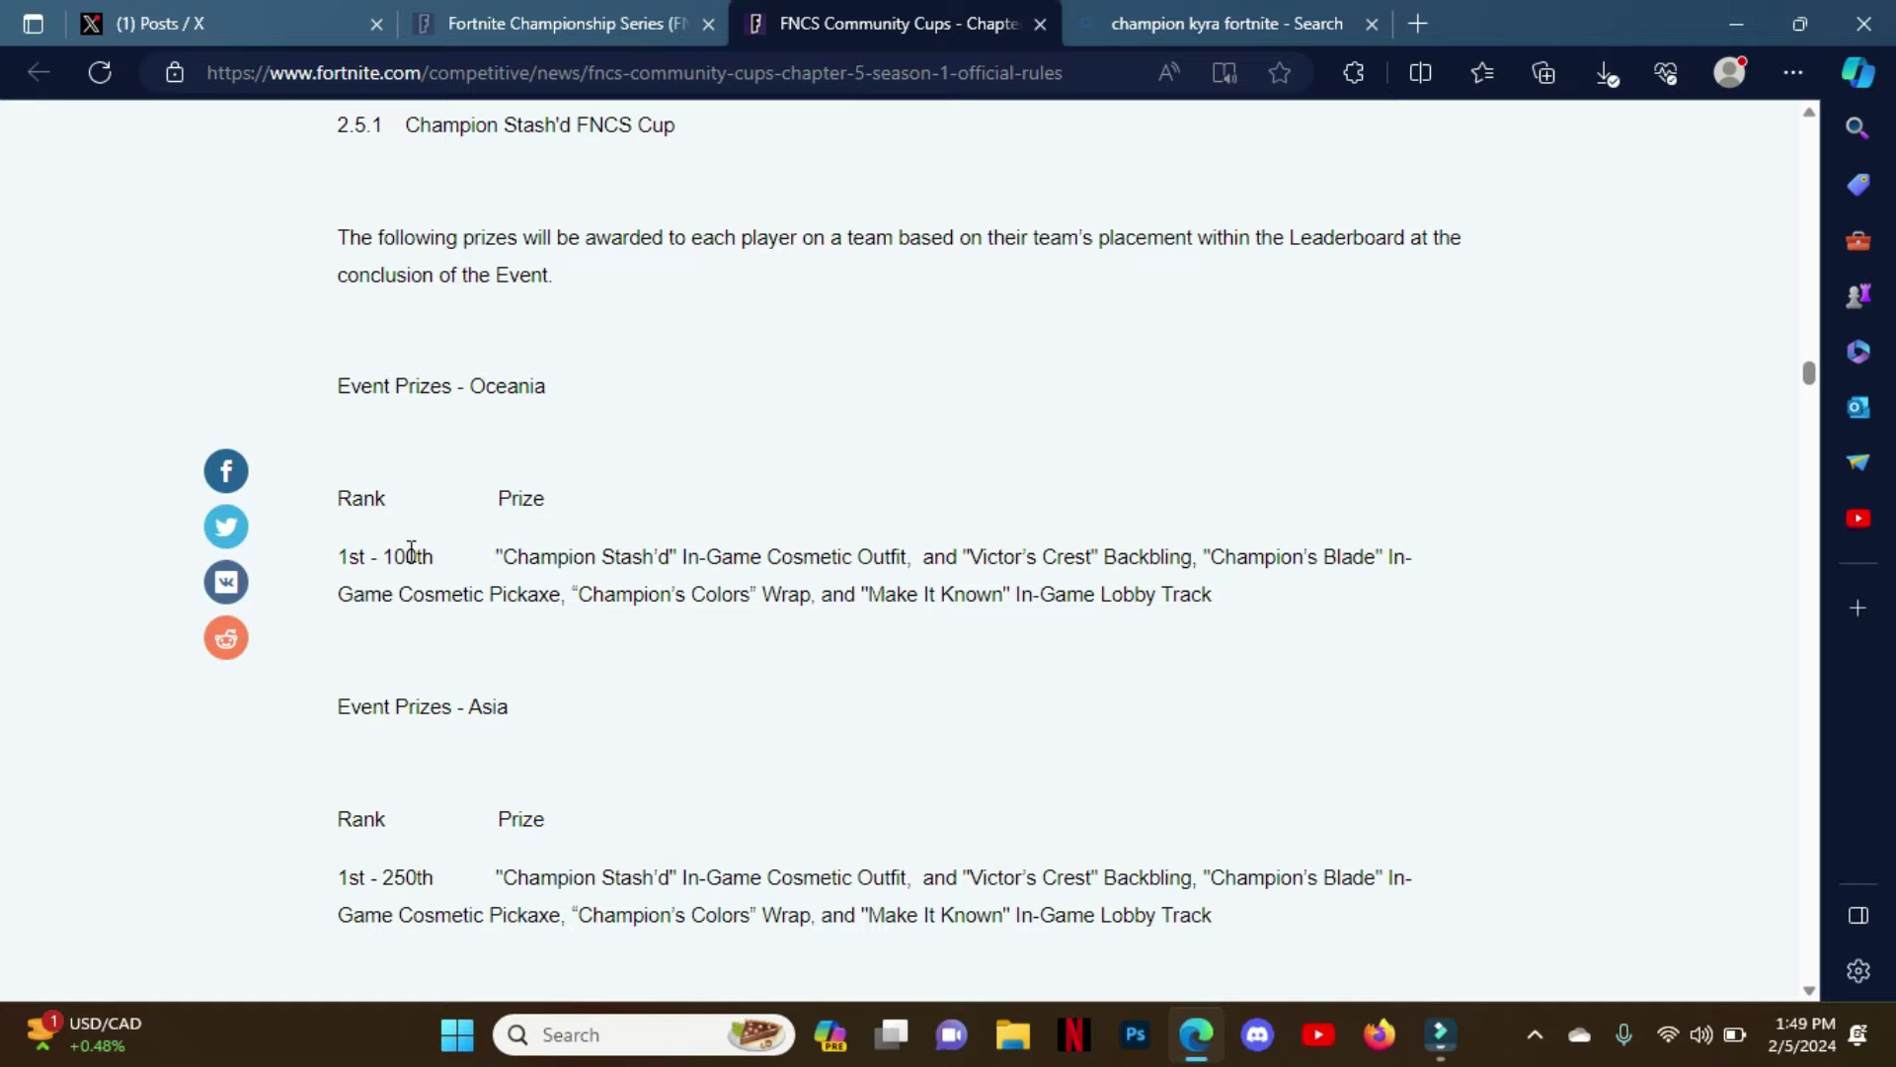
scroll(496, 602, down, 1)
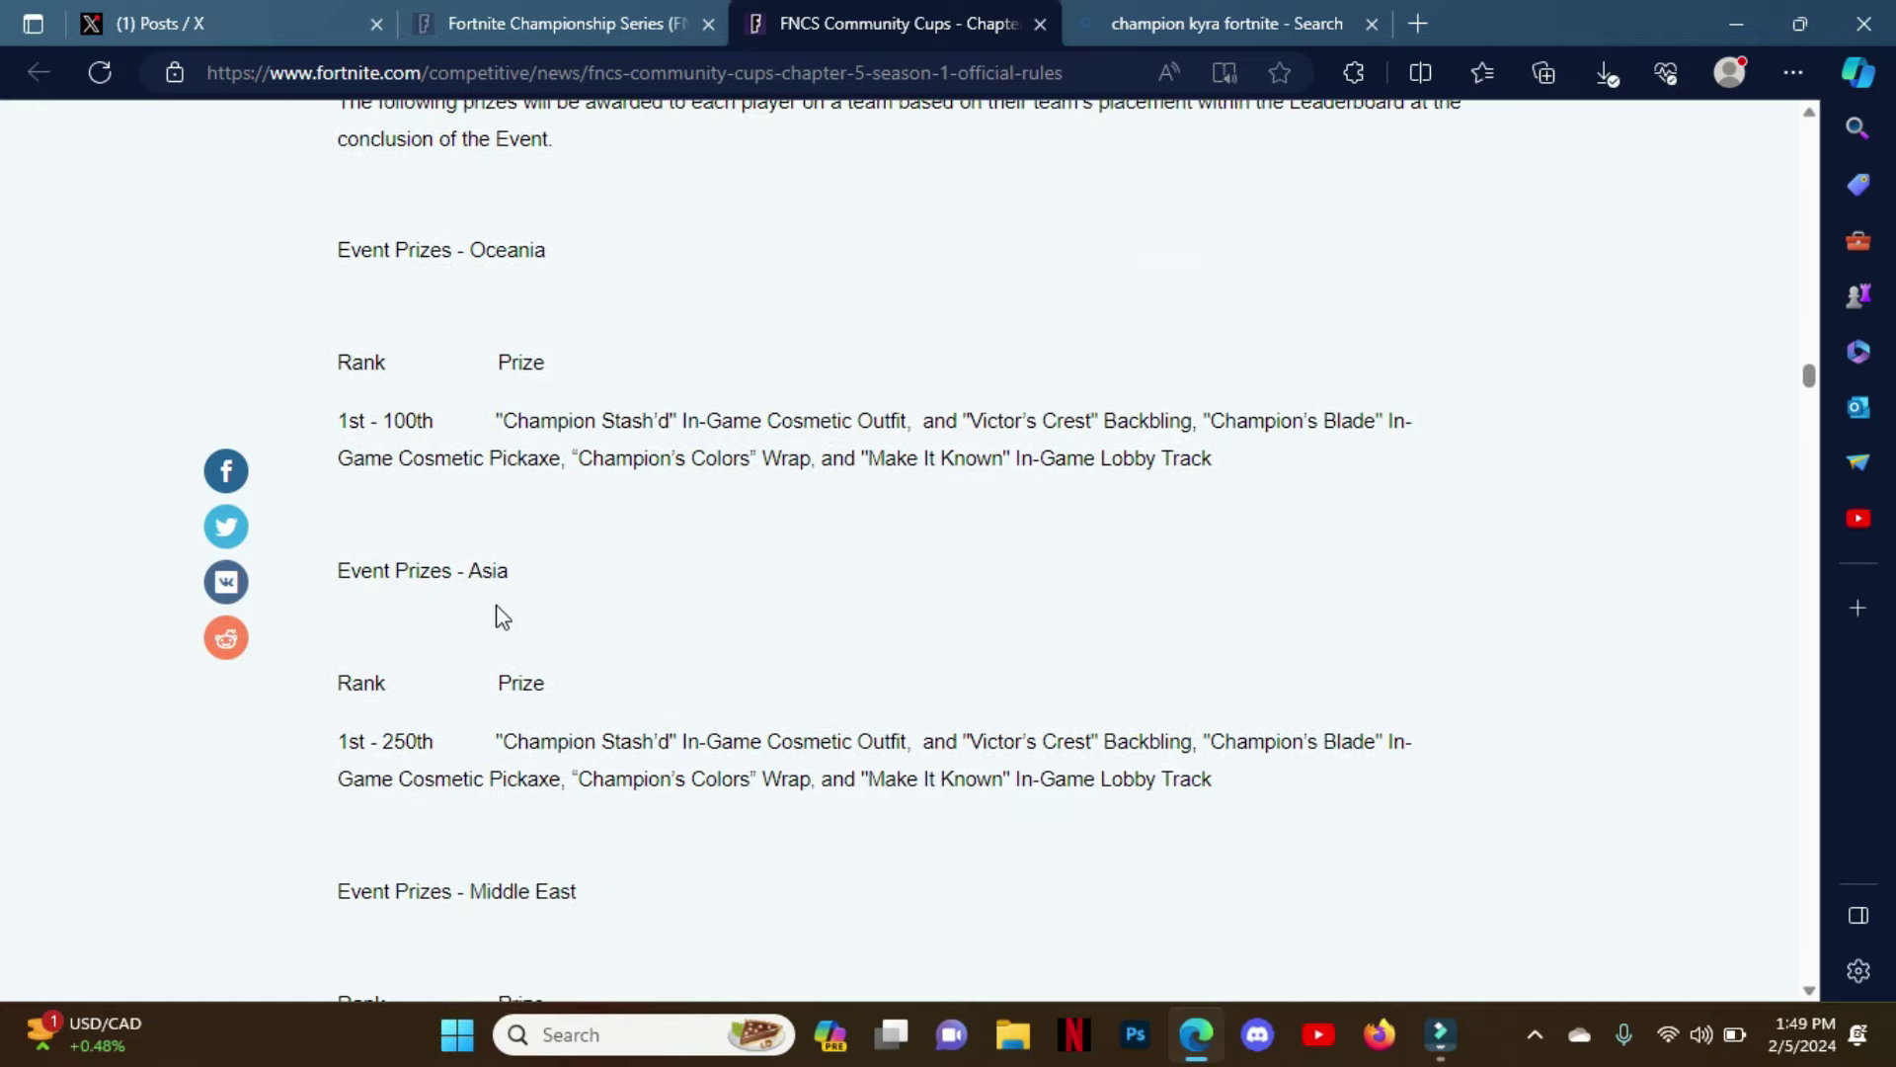
scroll(429, 677, down, 2)
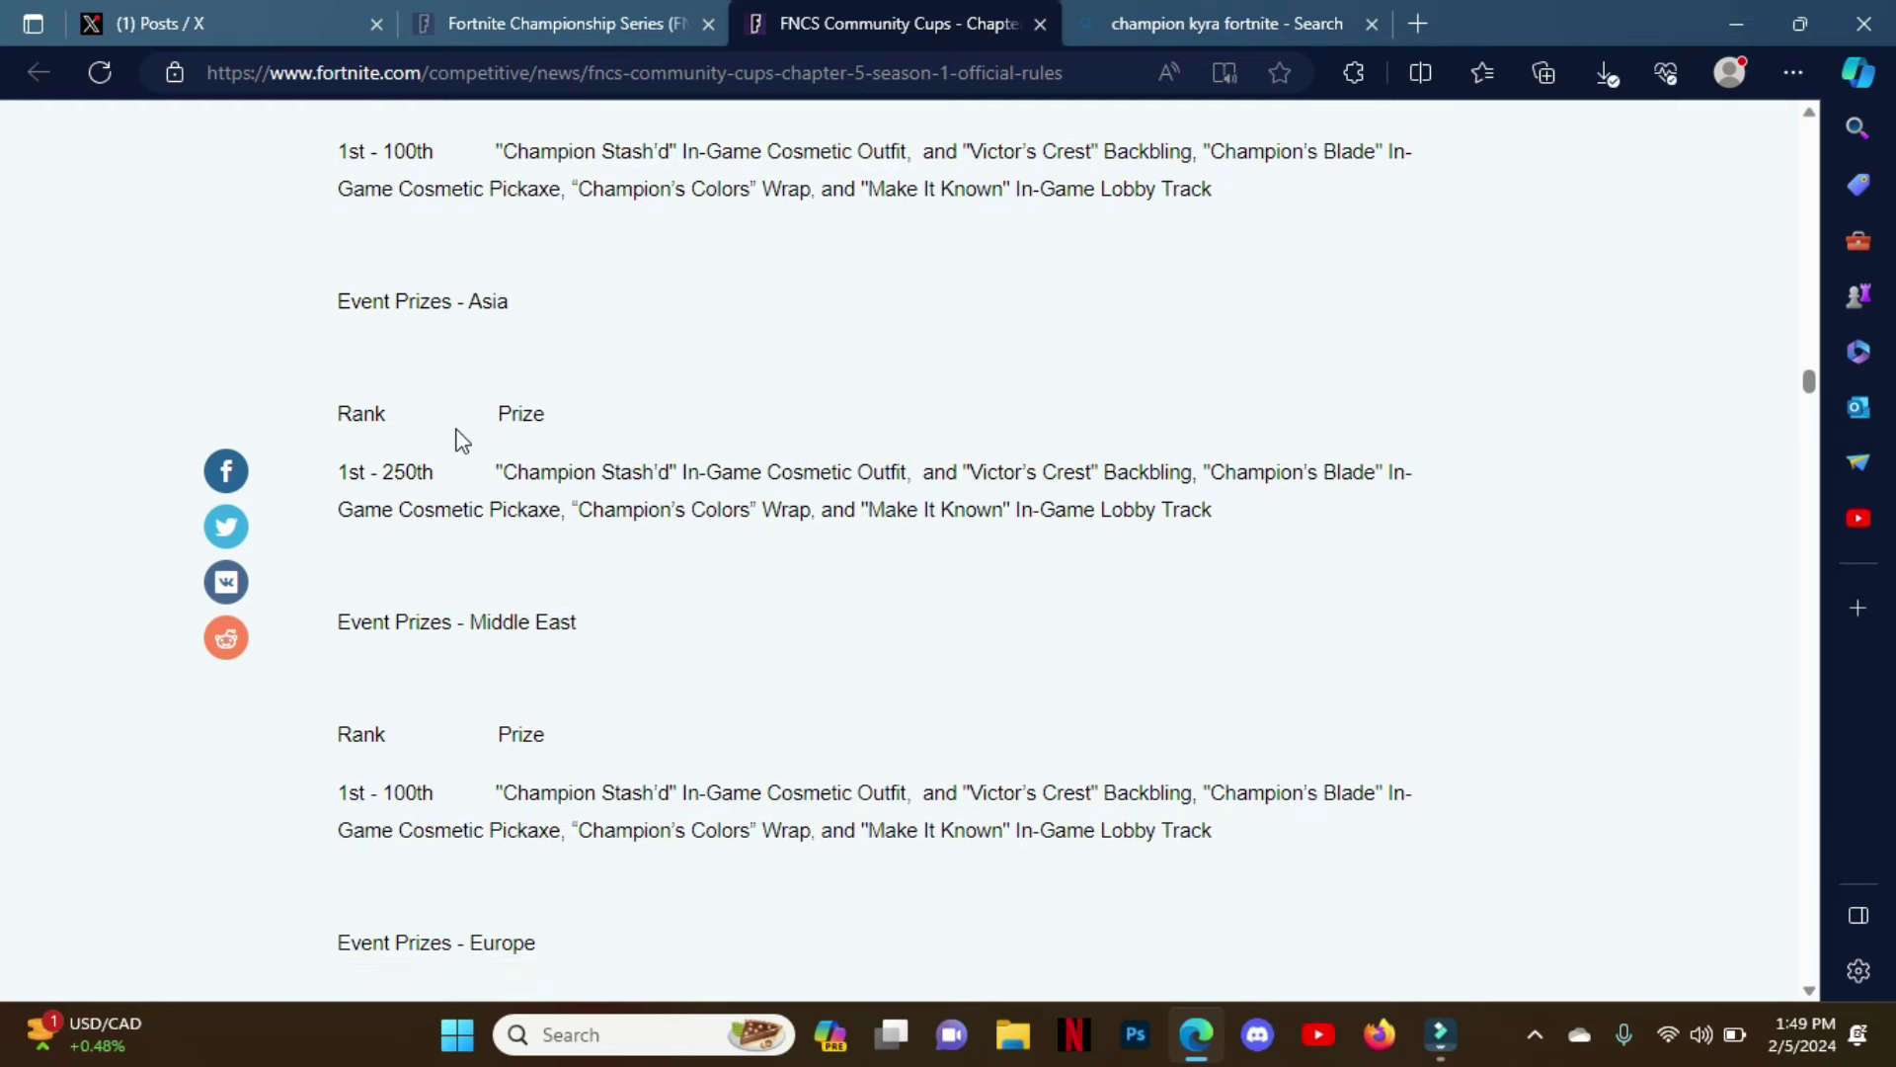
scroll(457, 436, down, 1)
scroll(430, 616, down, 1)
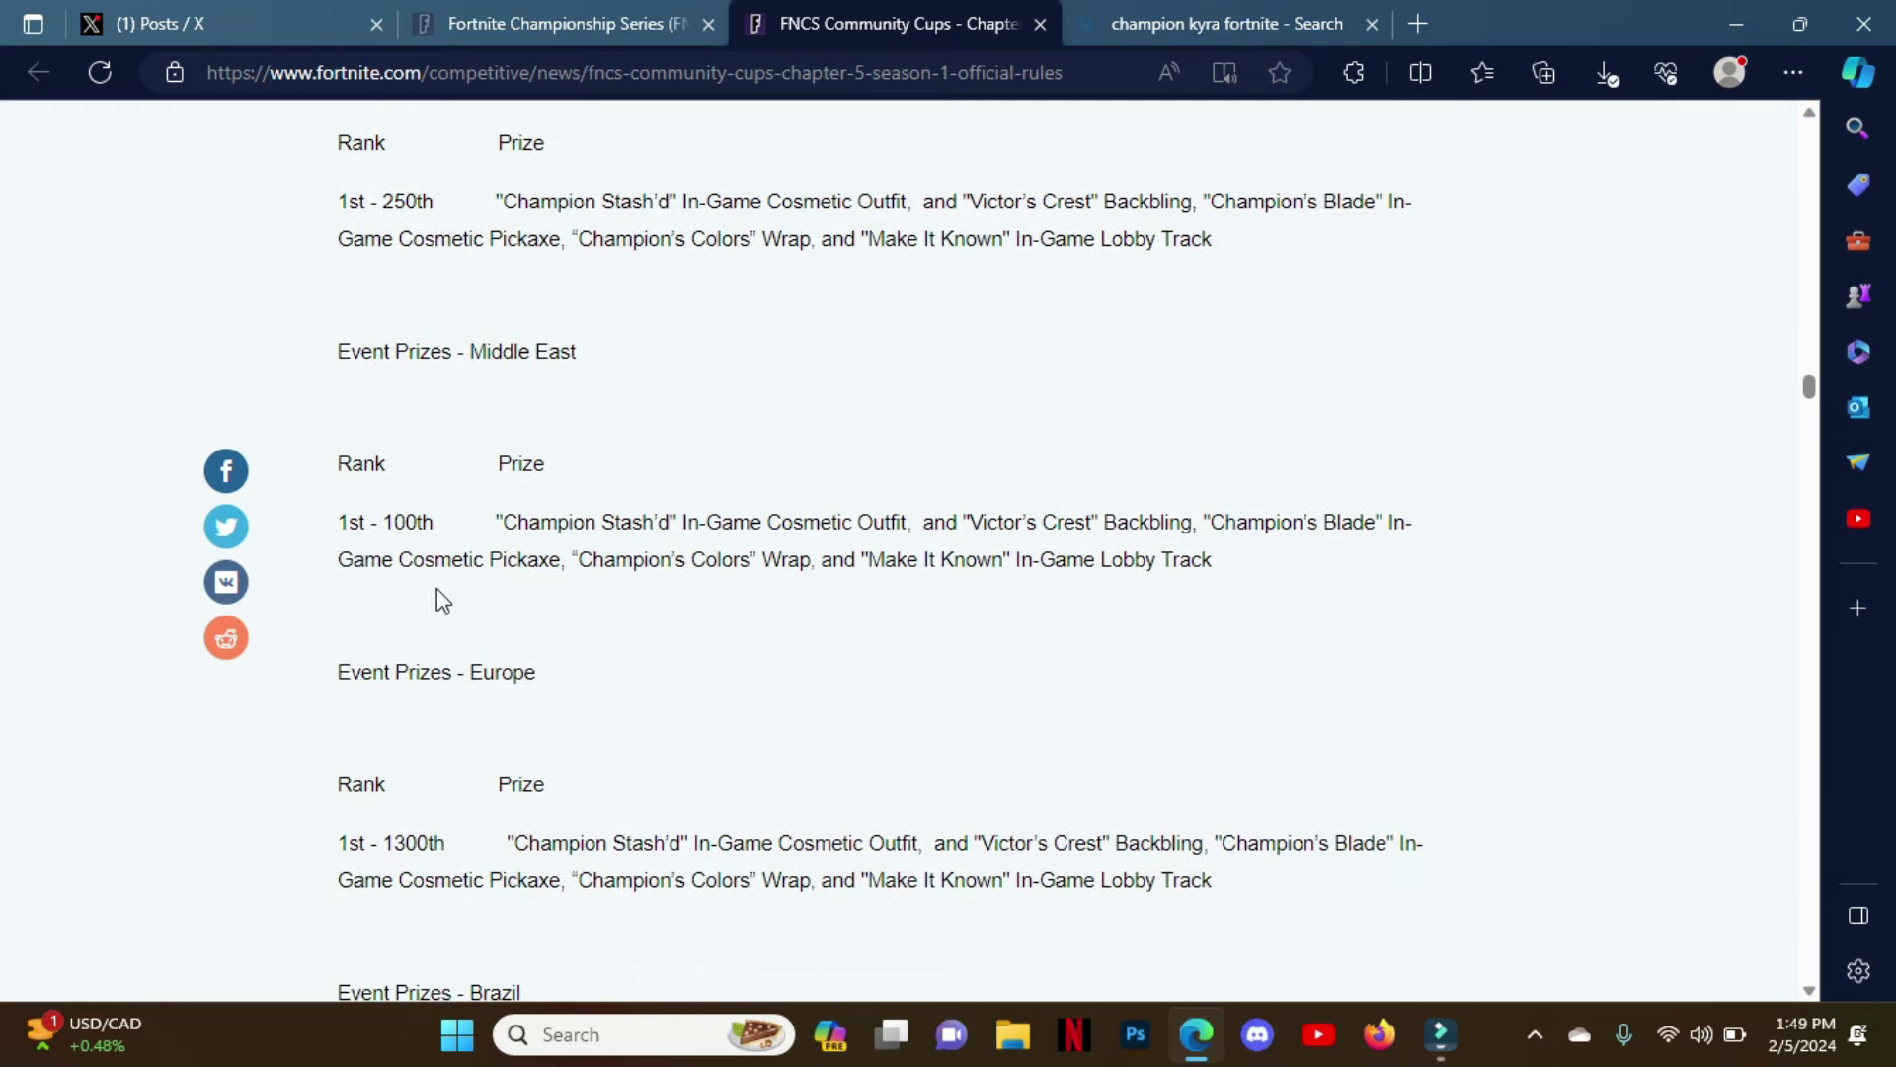
scroll(489, 556, down, 1)
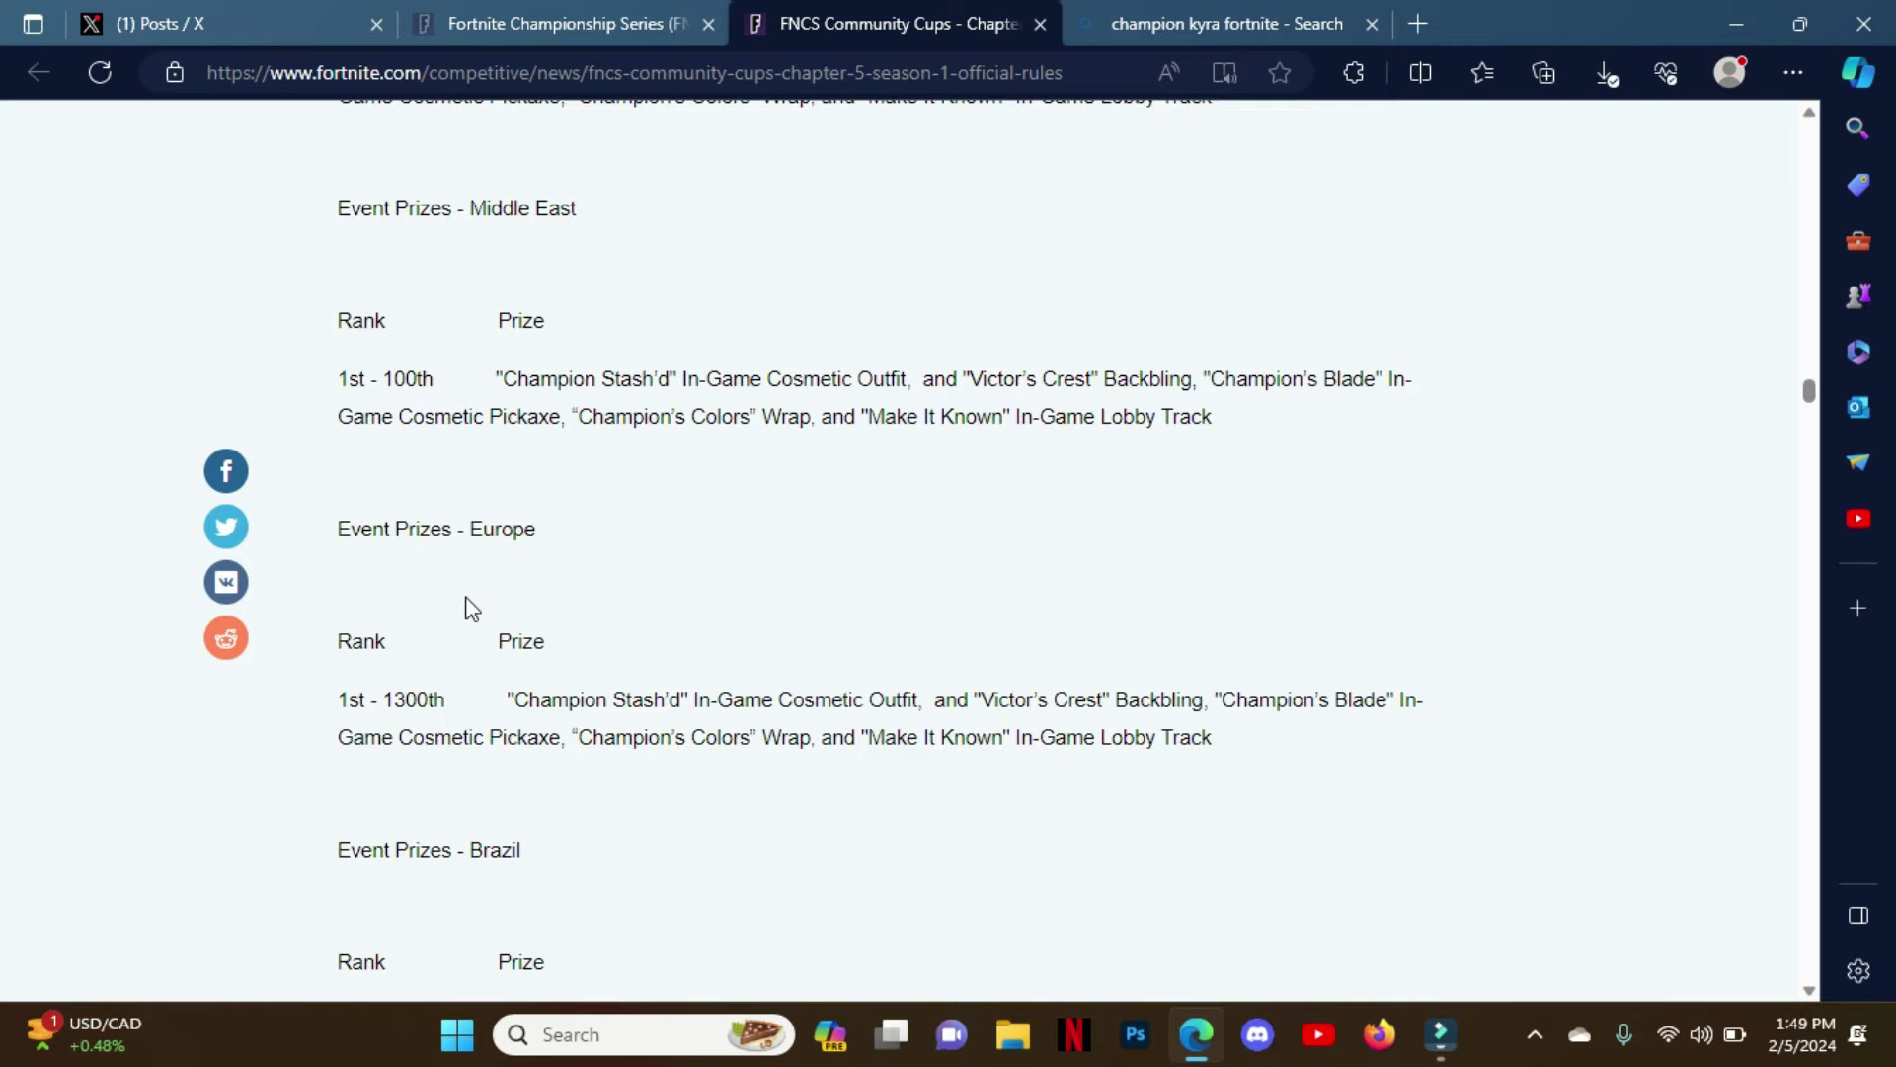
scroll(466, 604, down, 2)
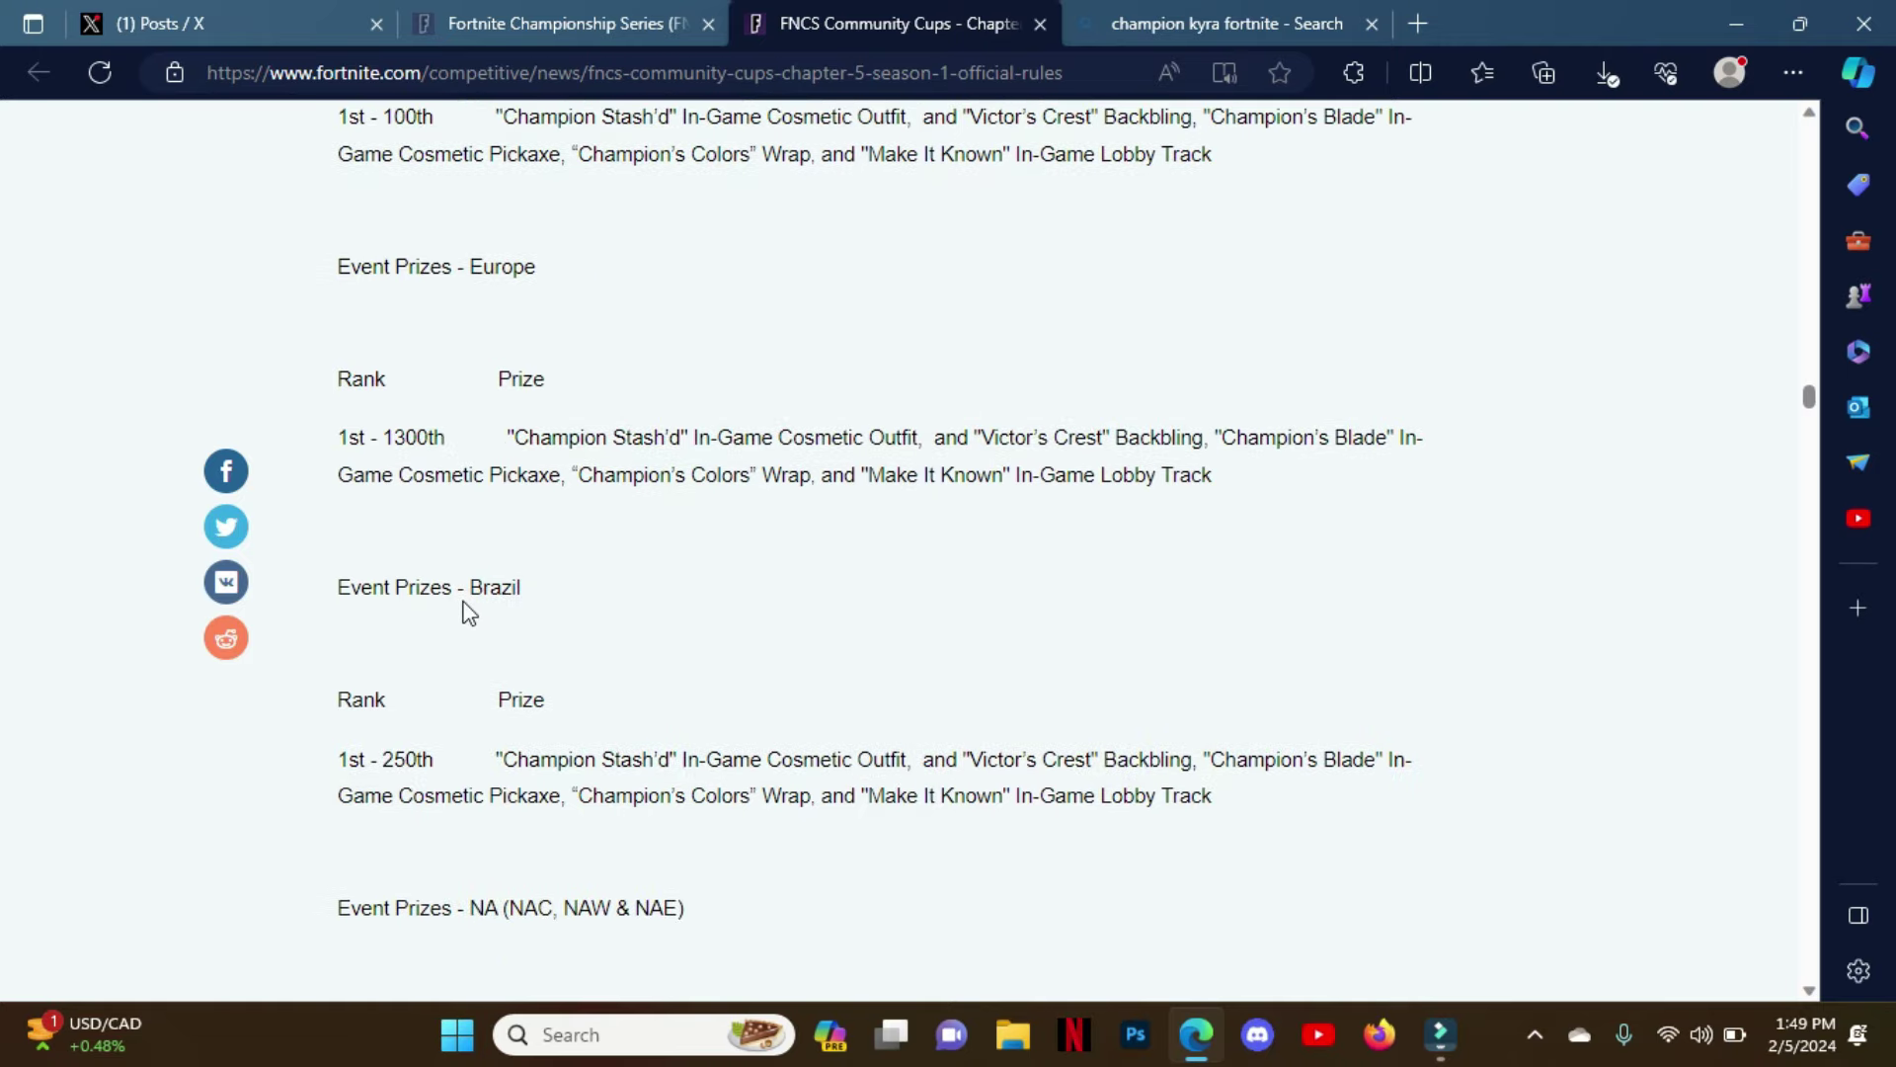
scroll(465, 598, down, 1)
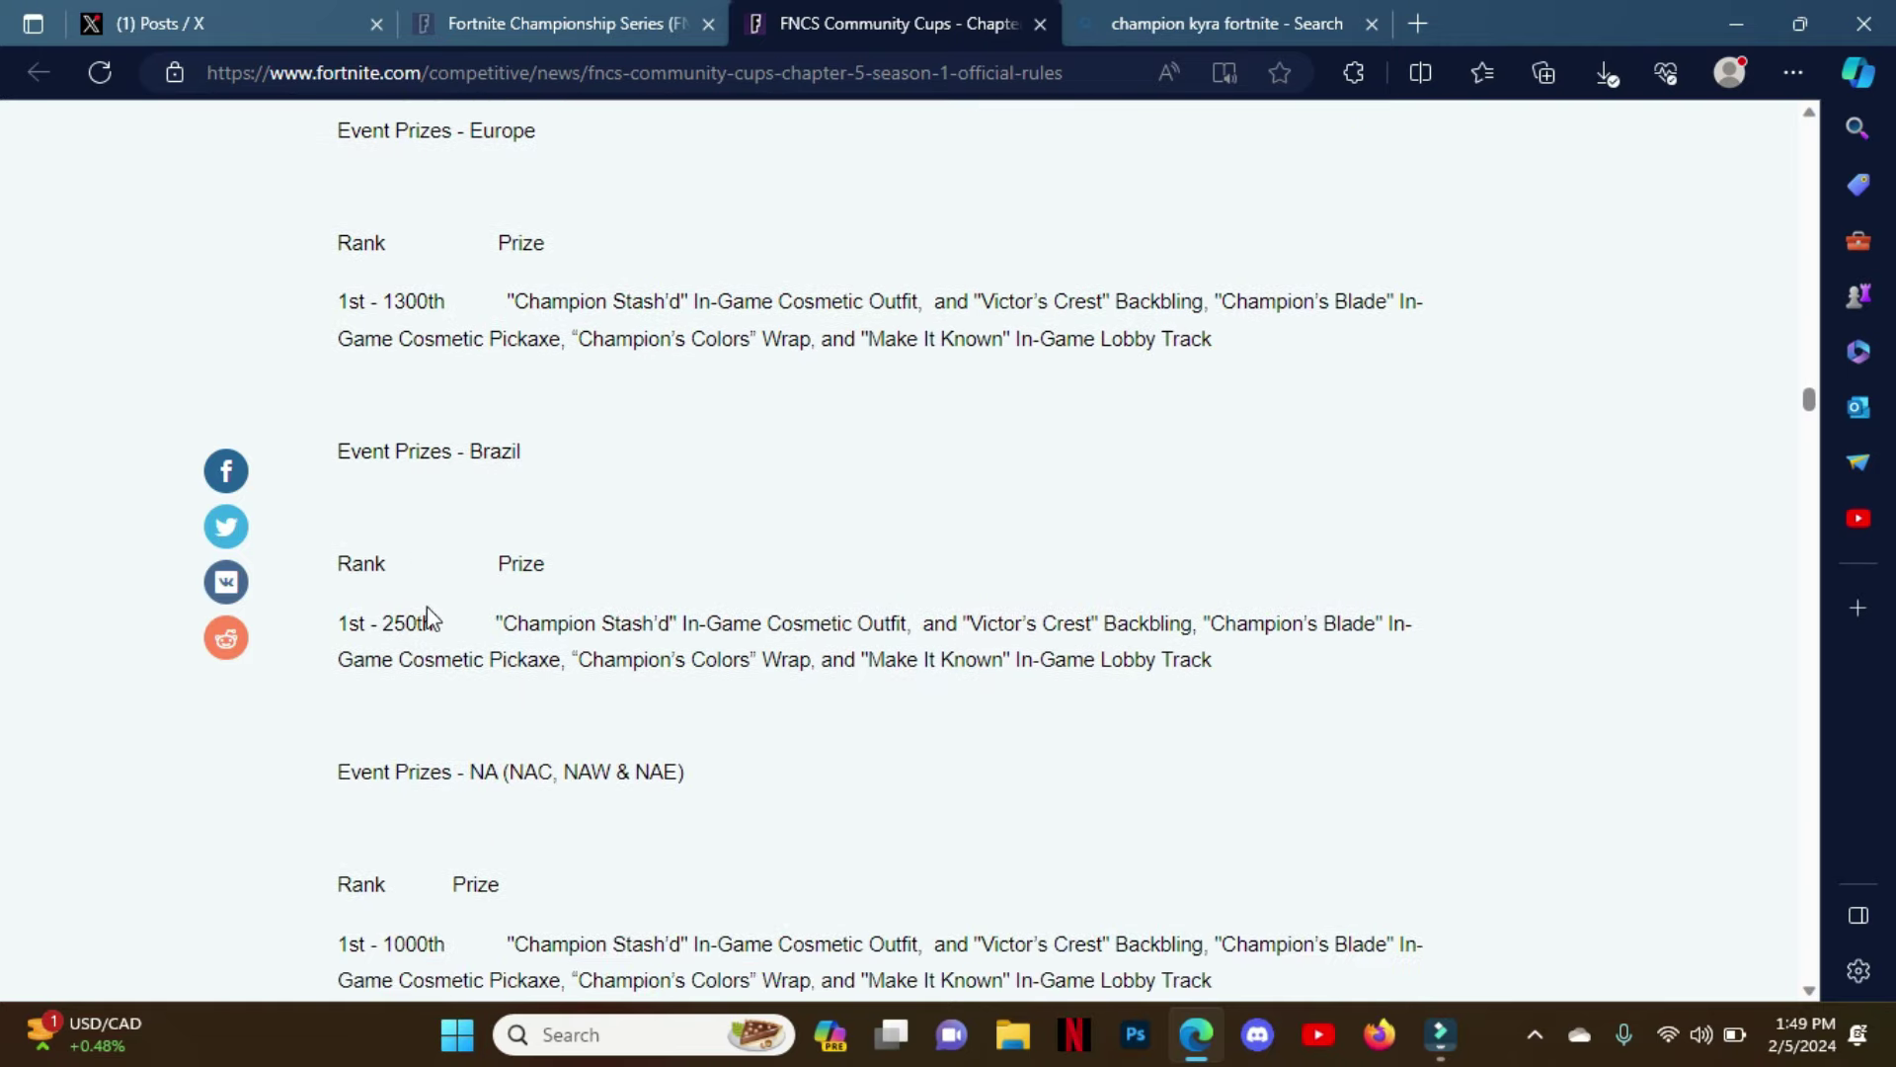
scroll(379, 623, down, 1)
scroll(459, 612, down, 1)
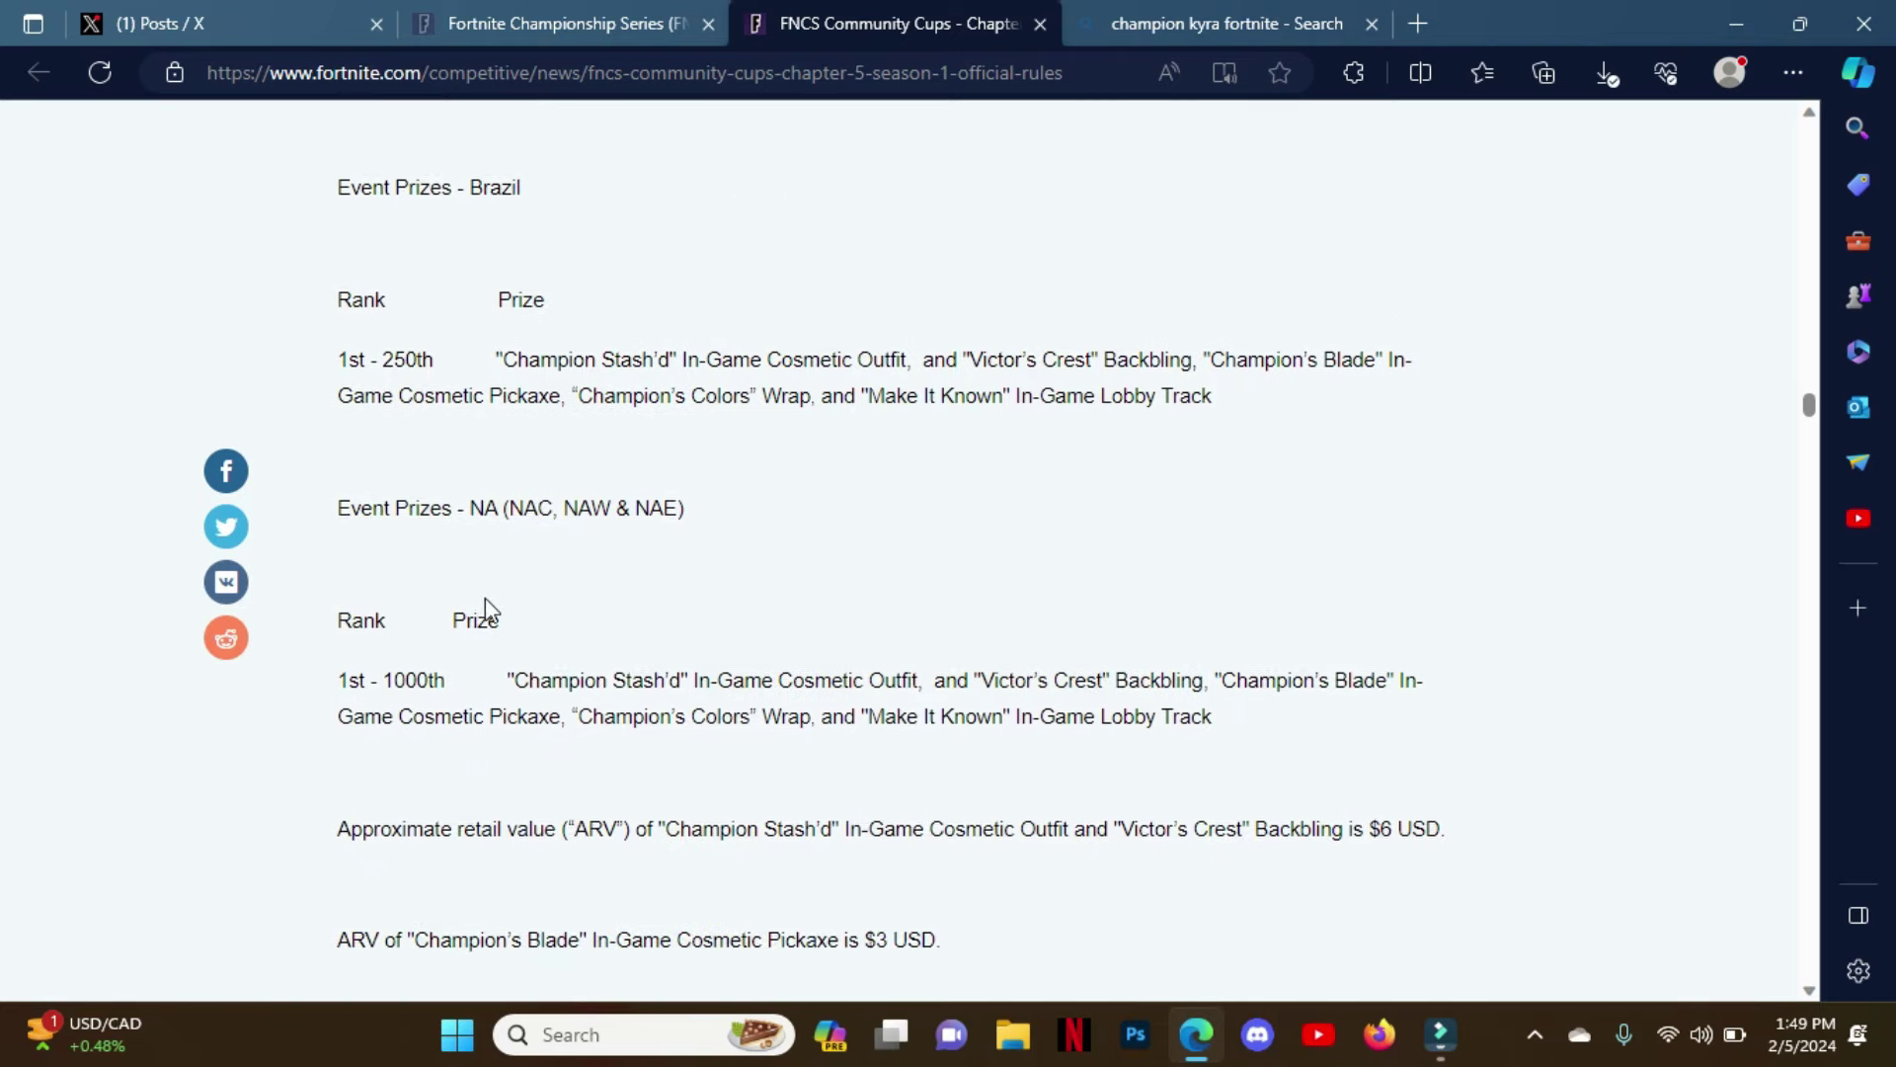
scroll(474, 594, down, 1)
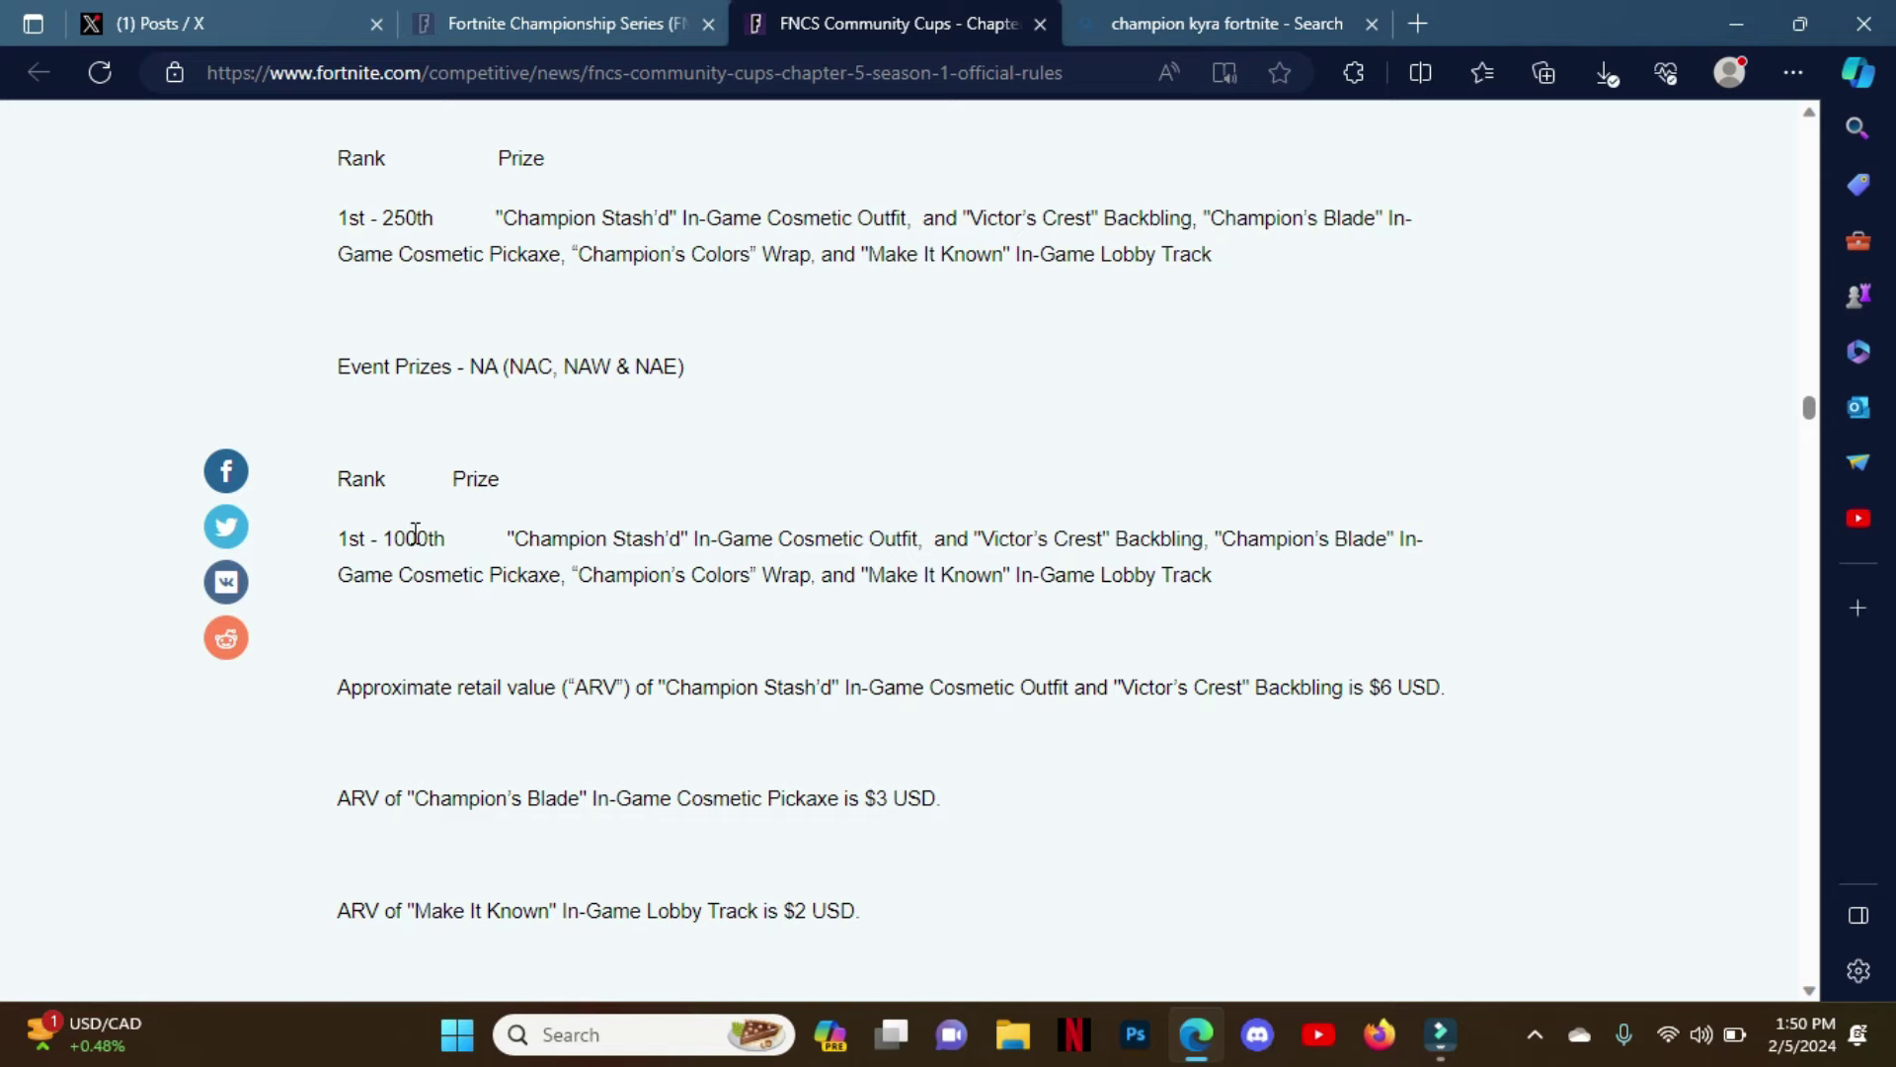
scroll(452, 541, down, 1)
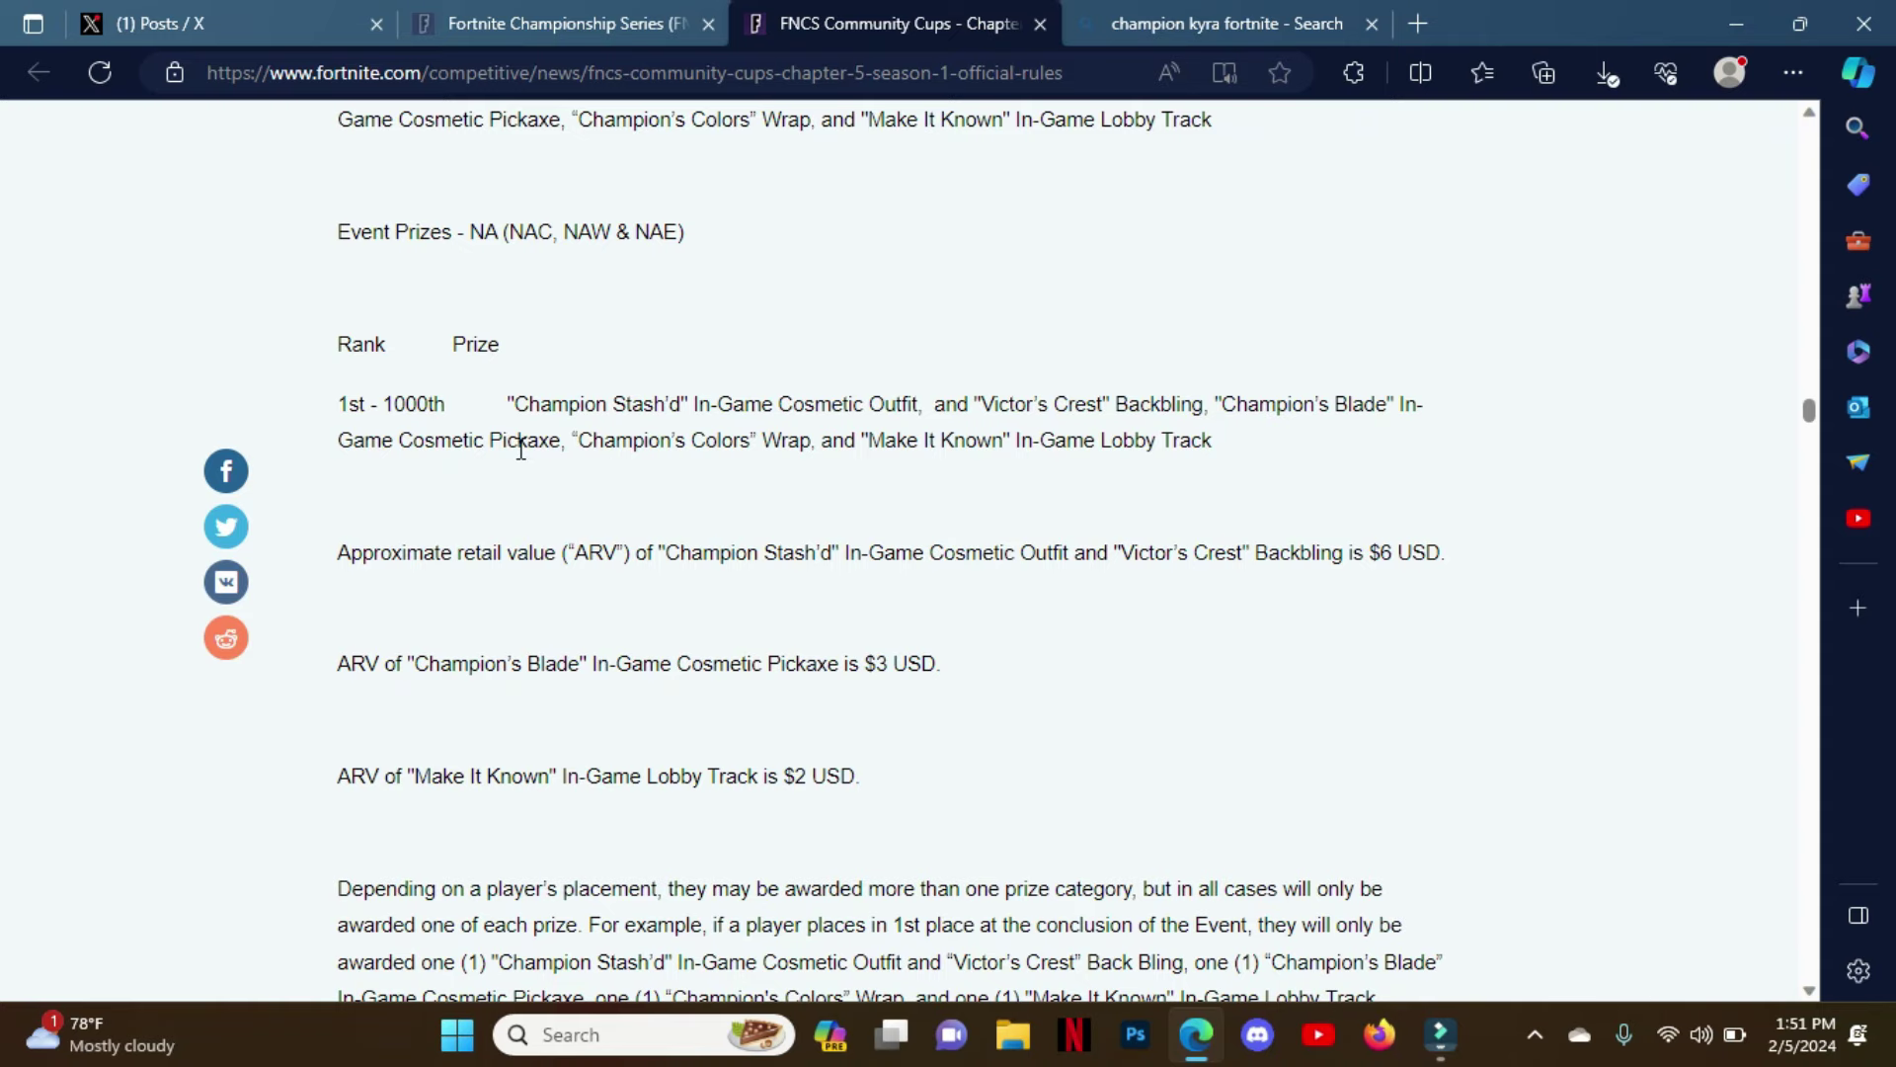
scroll(520, 448, down, 10)
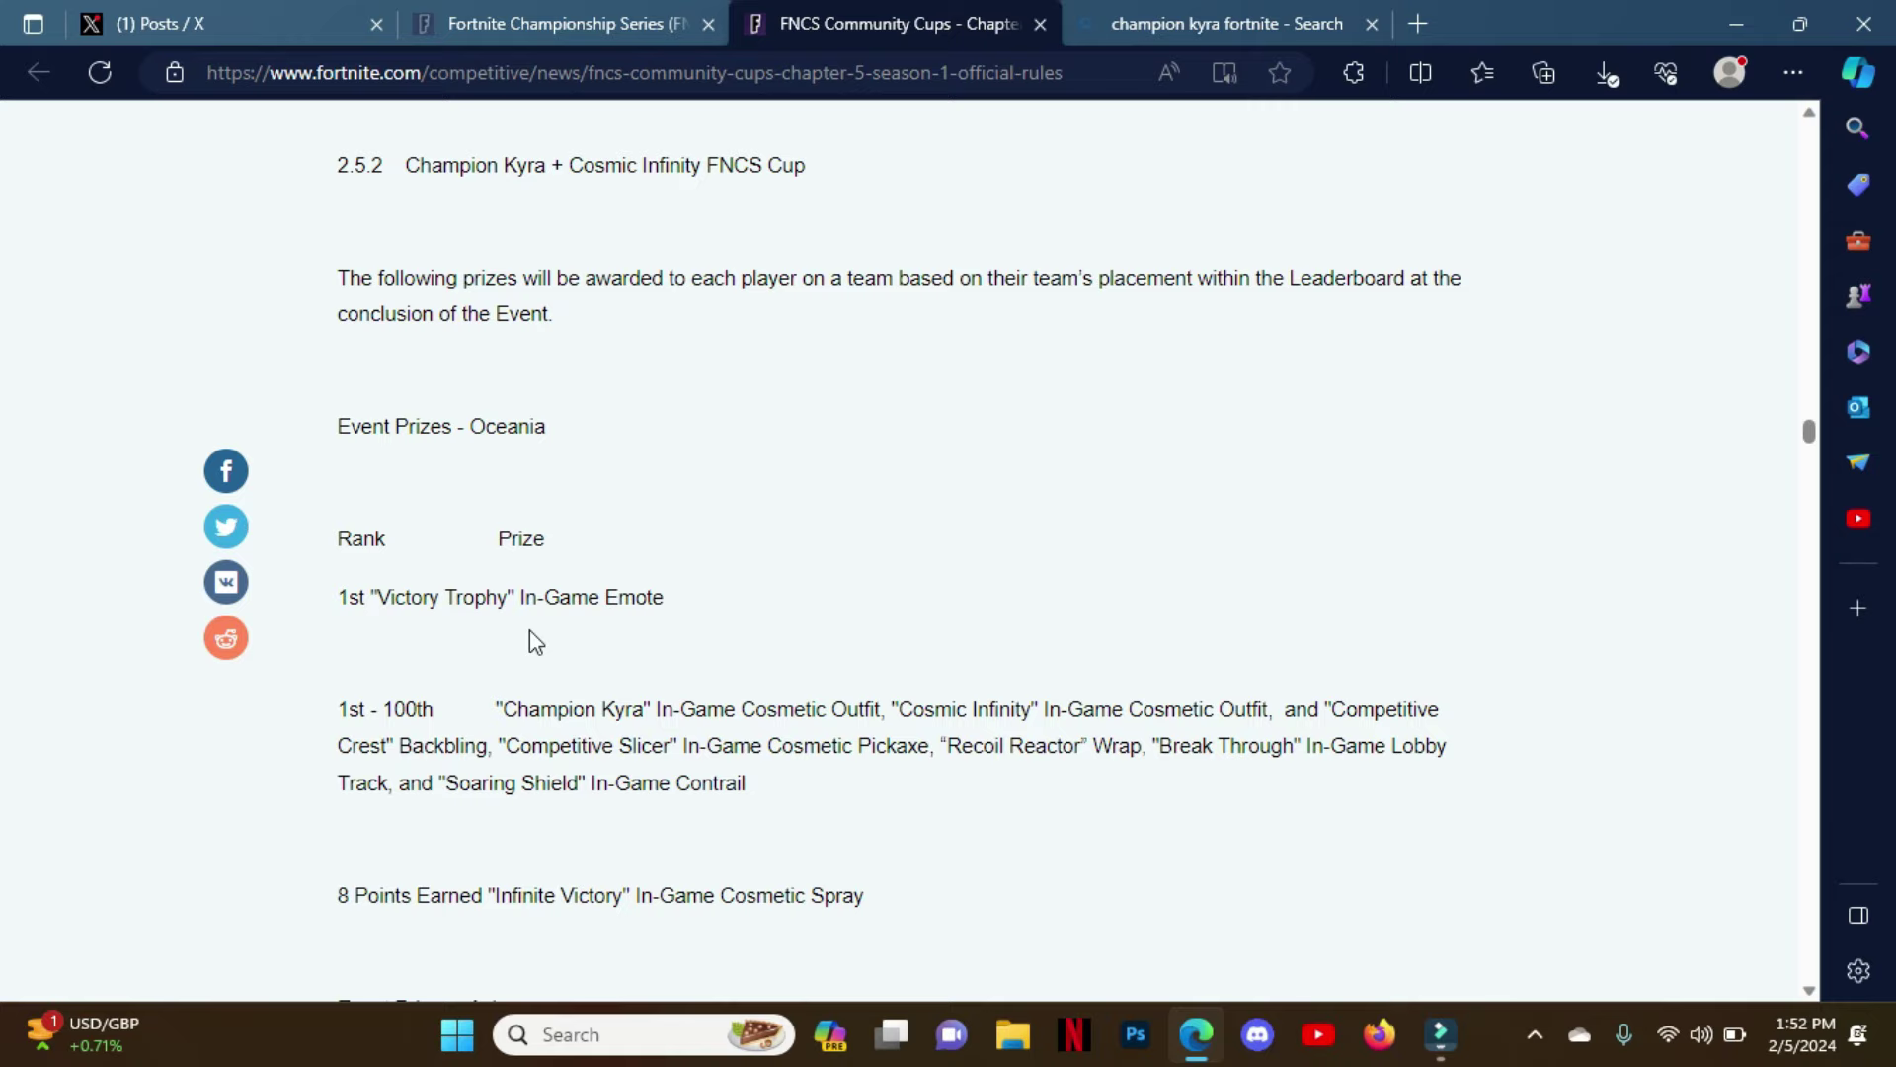
scroll(529, 630, down, 3)
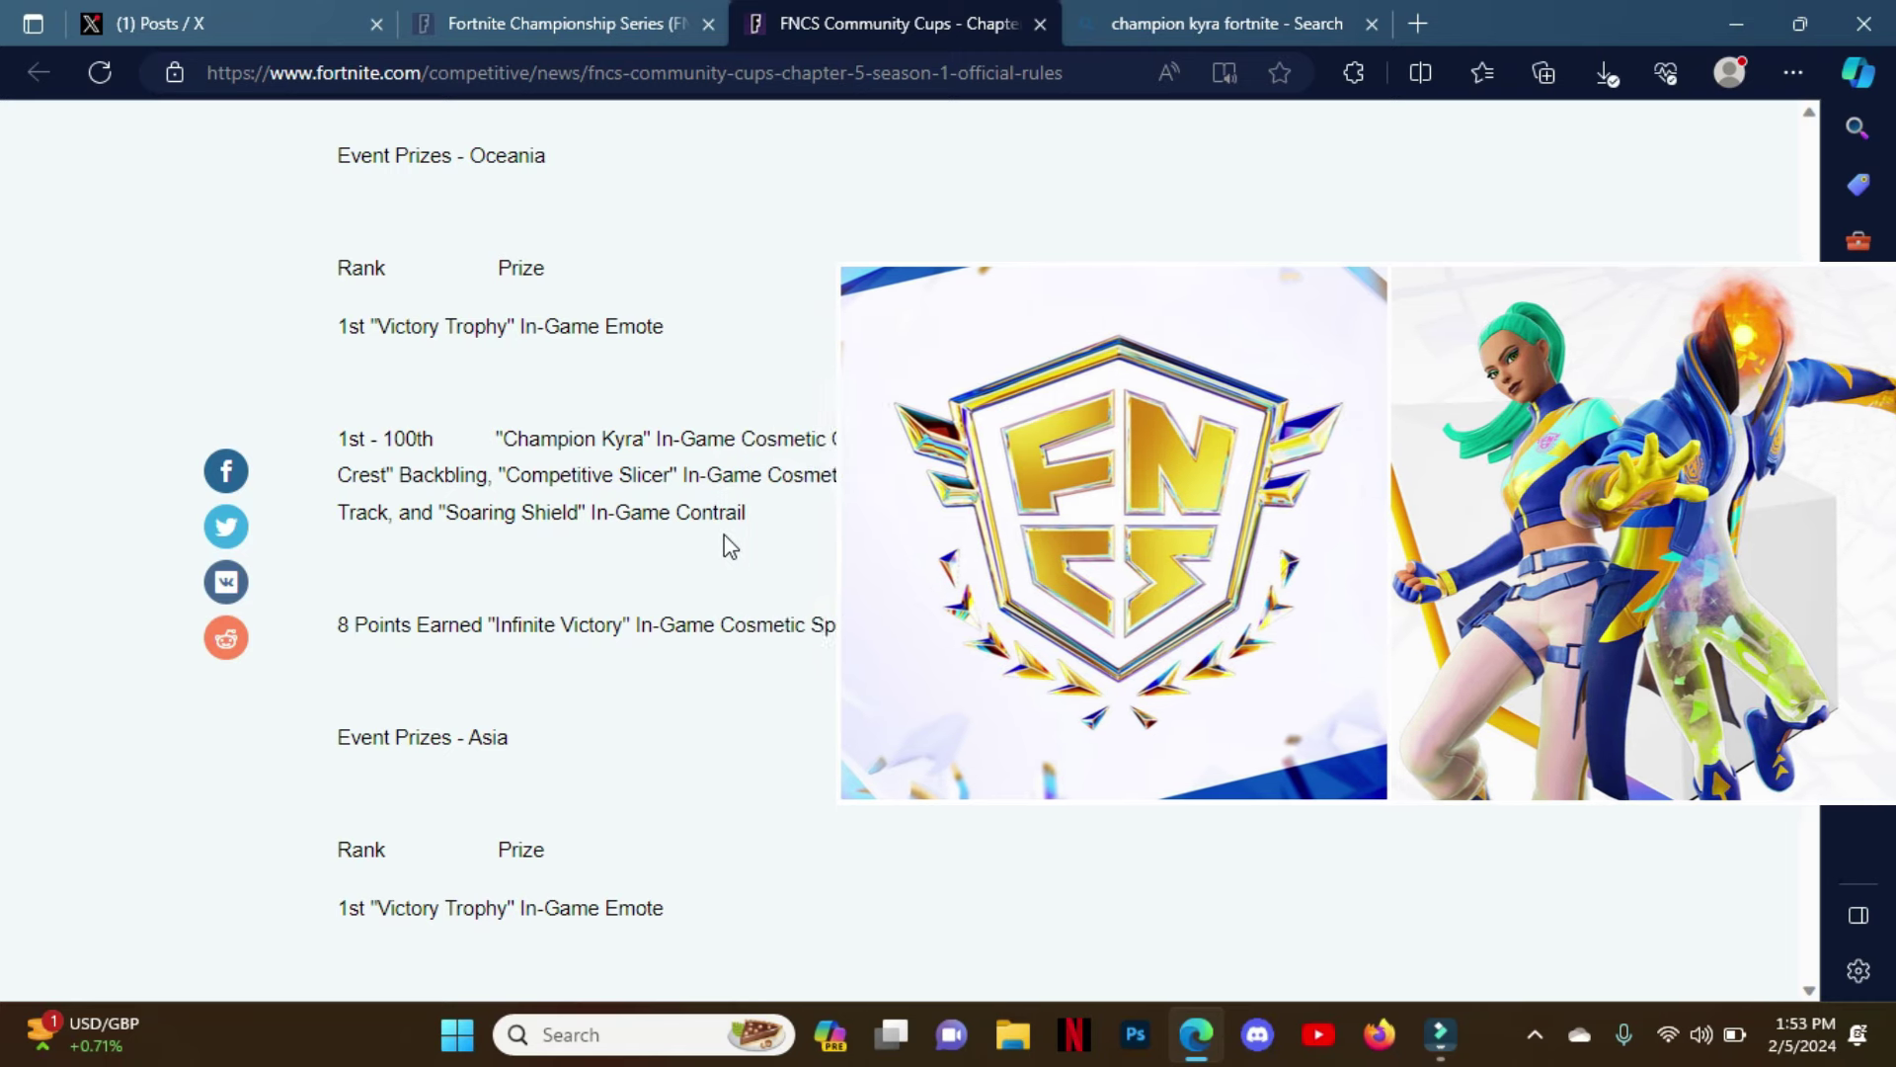
scroll(724, 535, down, 2)
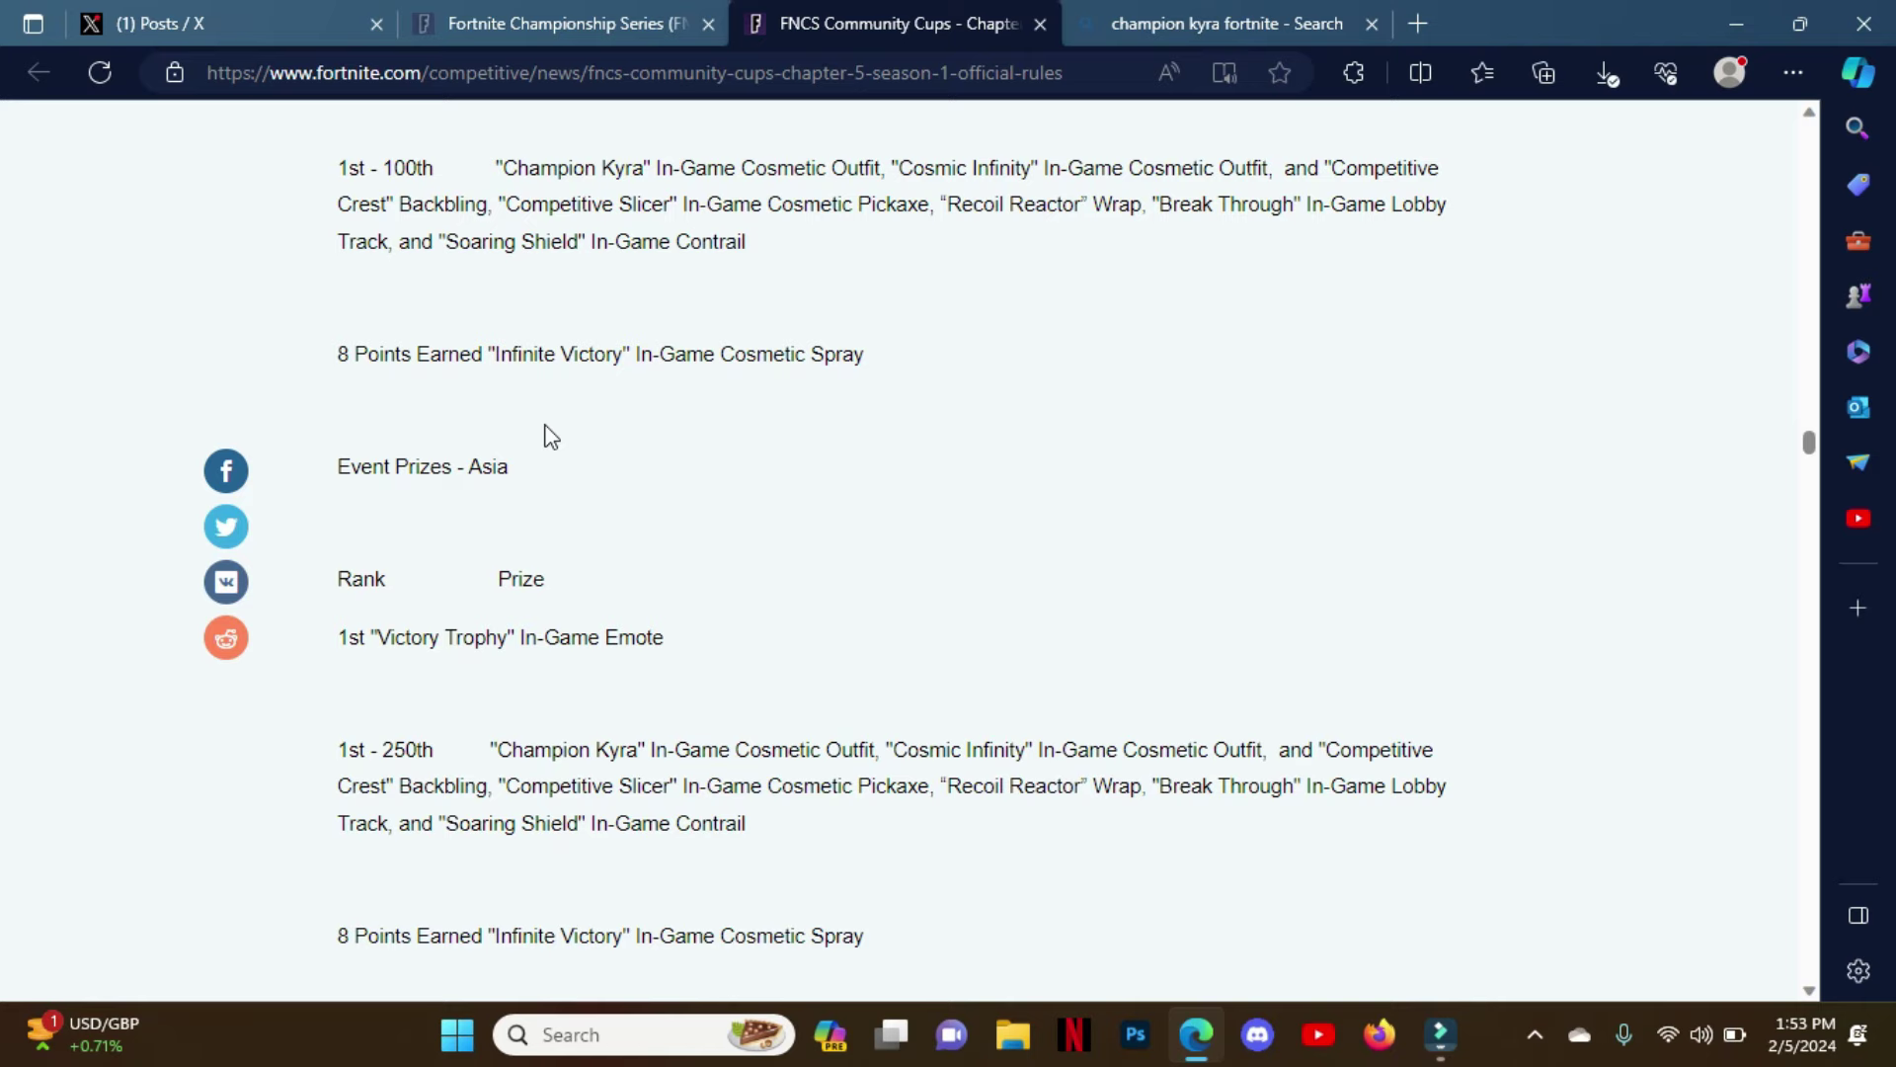
scroll(544, 435, down, 2)
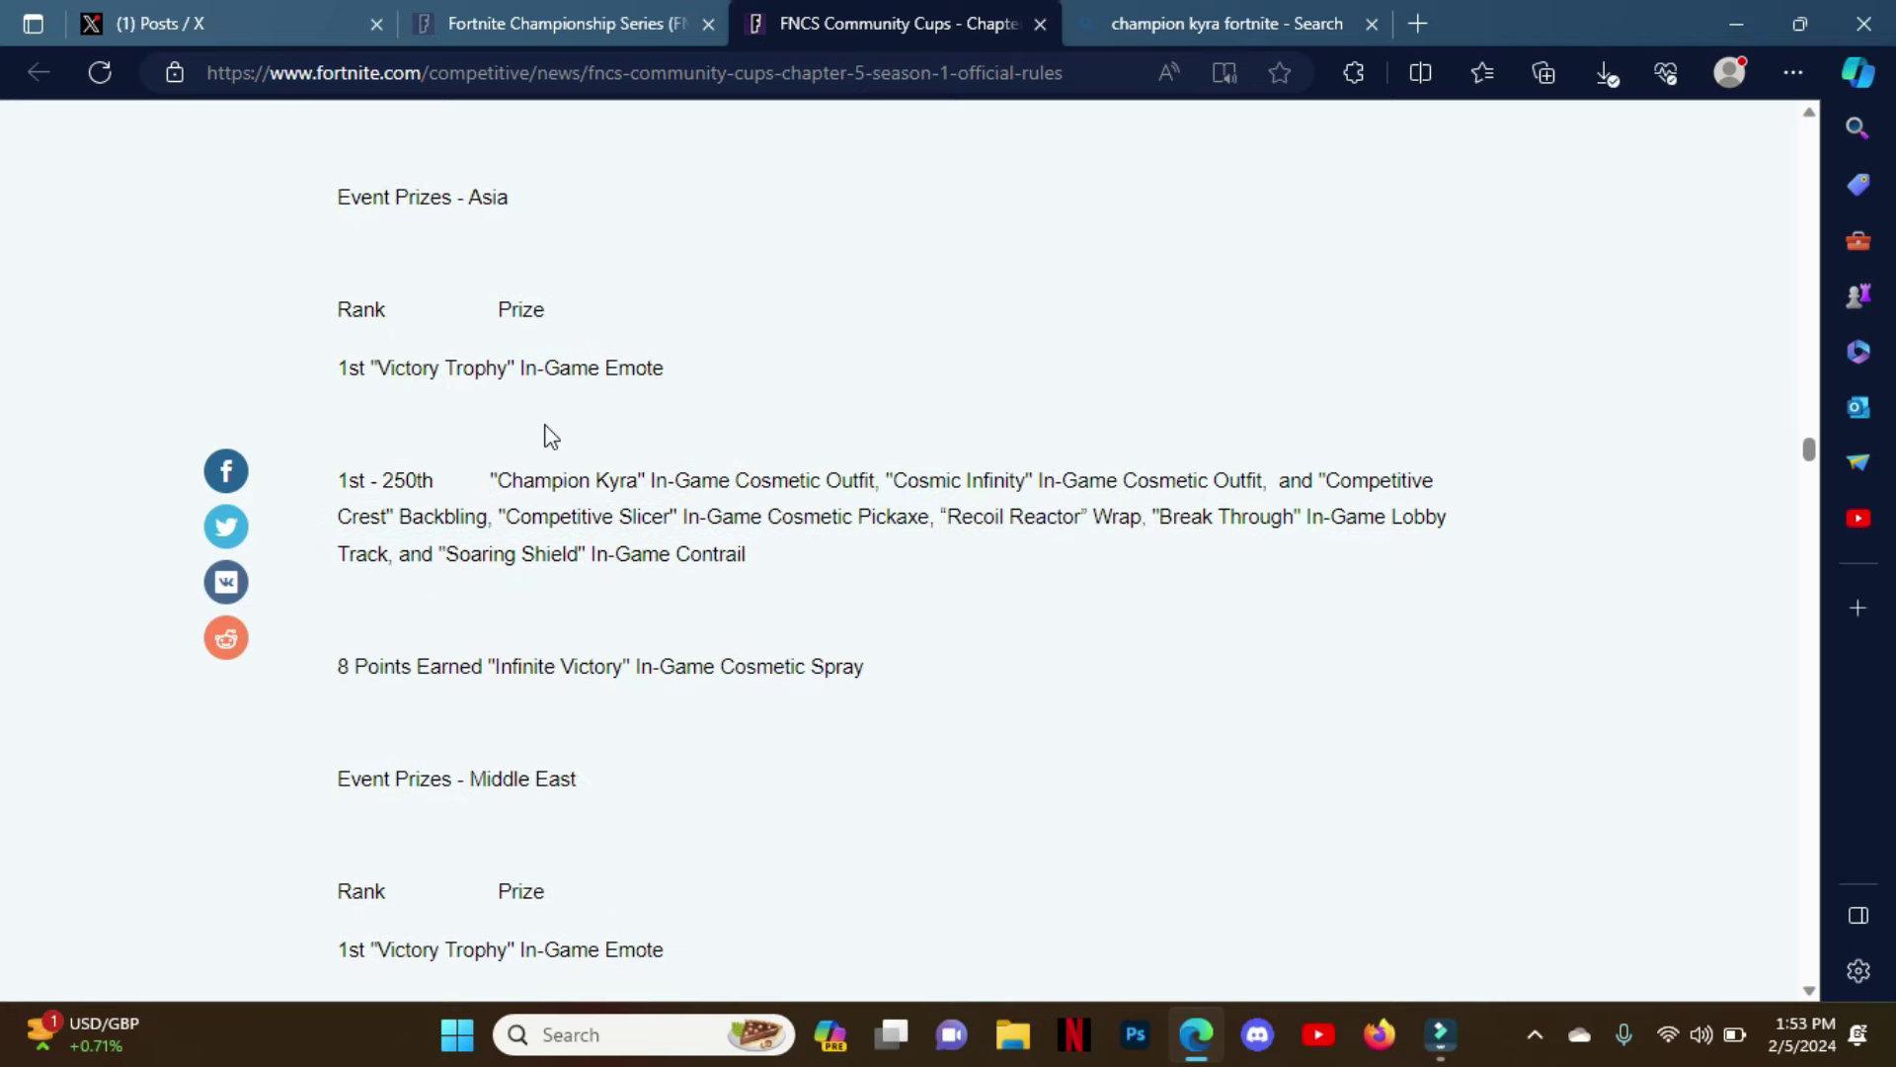
scroll(543, 434, down, 1)
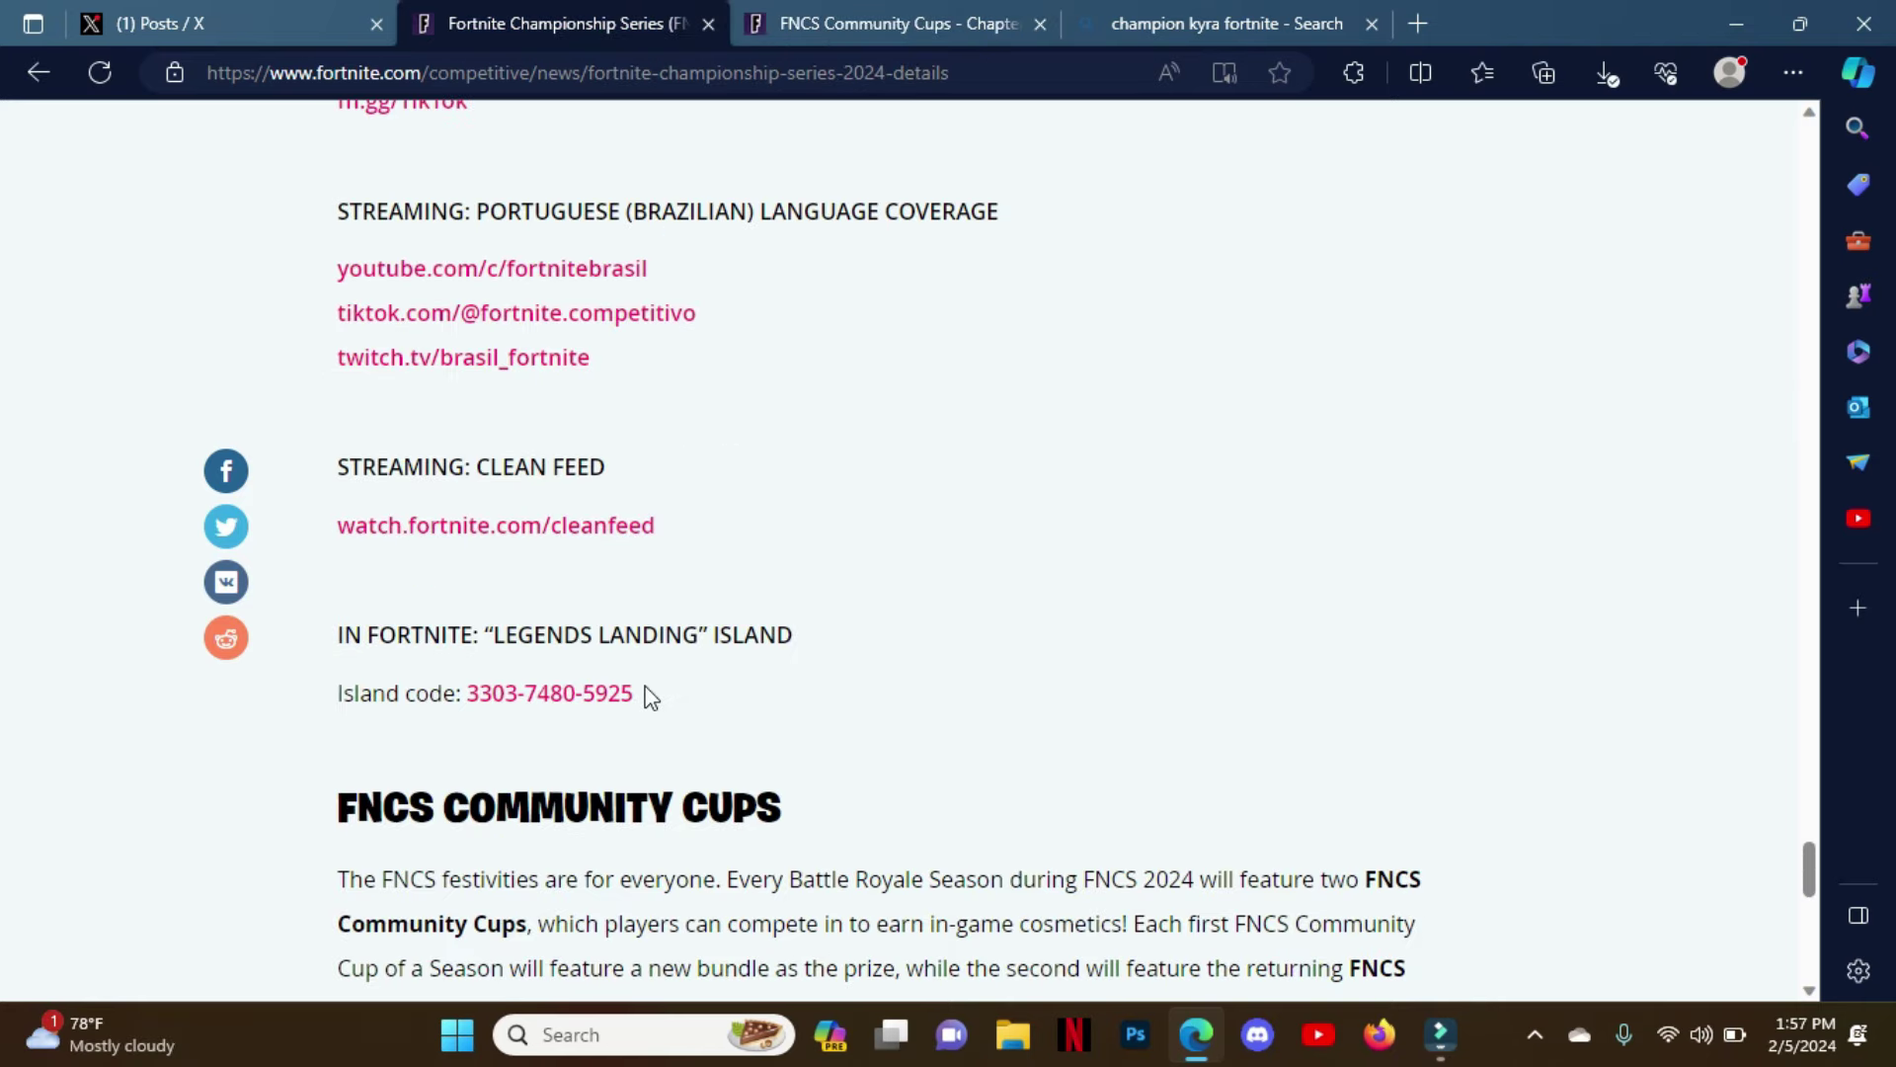